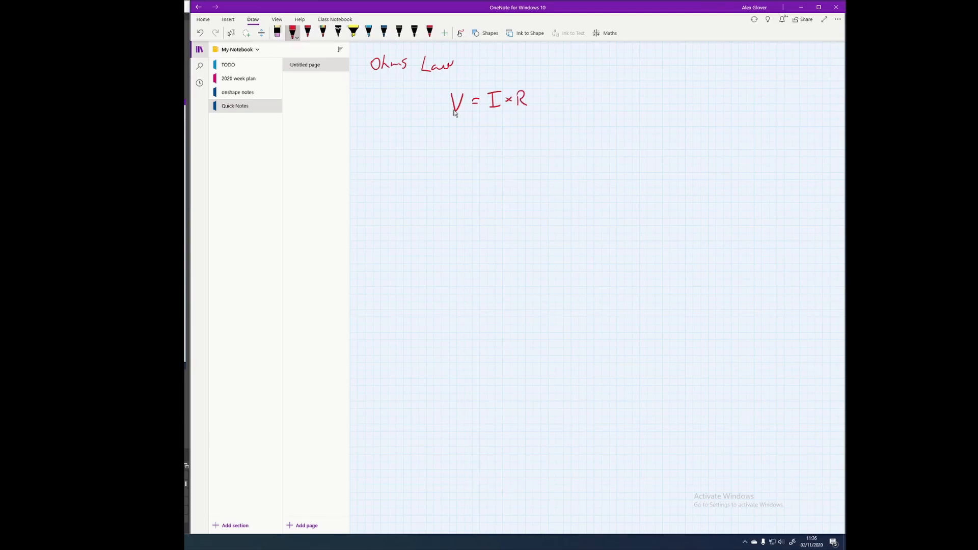
Step: Label the terms of V = I × R with lines leading to handwritten Voltage, current and Resistance
mouse_move(454, 117)
mouse_down()
mouse_move(433, 144)
mouse_move(437, 154)
mouse_up()
mouse_move(441, 140)
mouse_down()
mouse_move(440, 155)
mouse_move(461, 153)
mouse_move(457, 161)
mouse_up()
drag(467, 149, 469, 149)
mouse_move(497, 115)
mouse_down()
mouse_move(499, 154)
mouse_move(524, 152)
mouse_up()
drag(525, 153, 531, 152)
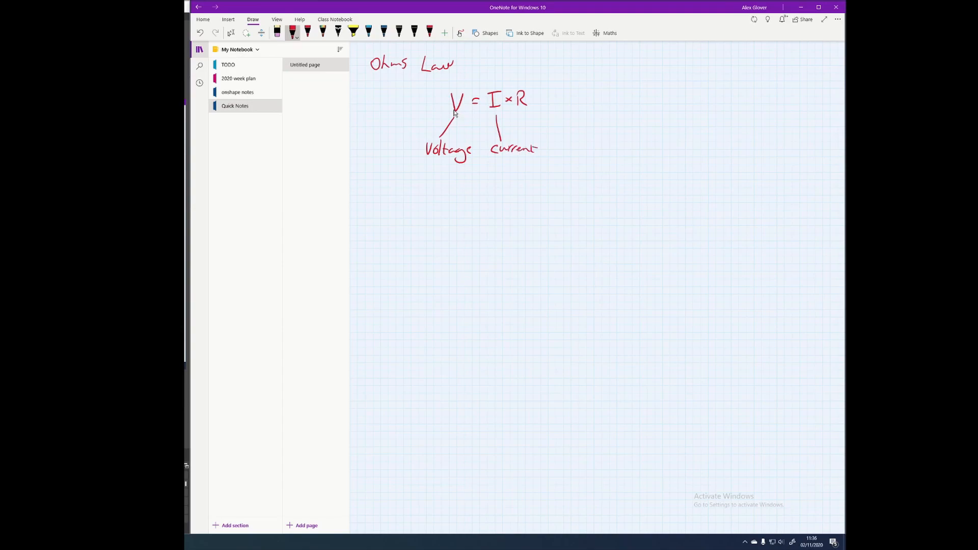
mouse_move(533, 109)
mouse_down()
mouse_move(560, 143)
mouse_move(578, 143)
mouse_up()
drag(584, 136, 606, 143)
drag(611, 139, 613, 144)
Step: Draw a horizontal pipe with a narrowed section below the formula and an arrow pointing into its open end
drag(460, 216, 615, 216)
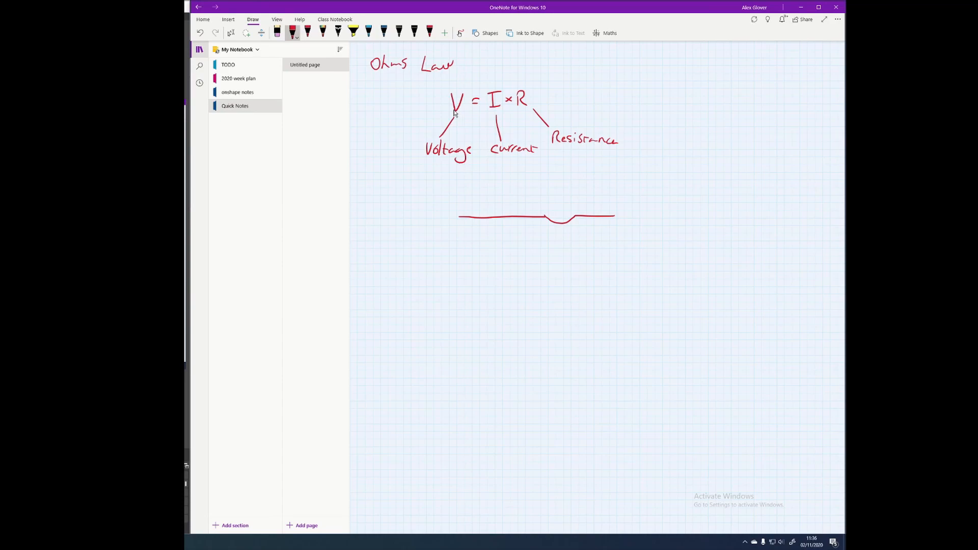
drag(457, 244, 618, 246)
drag(428, 231, 449, 229)
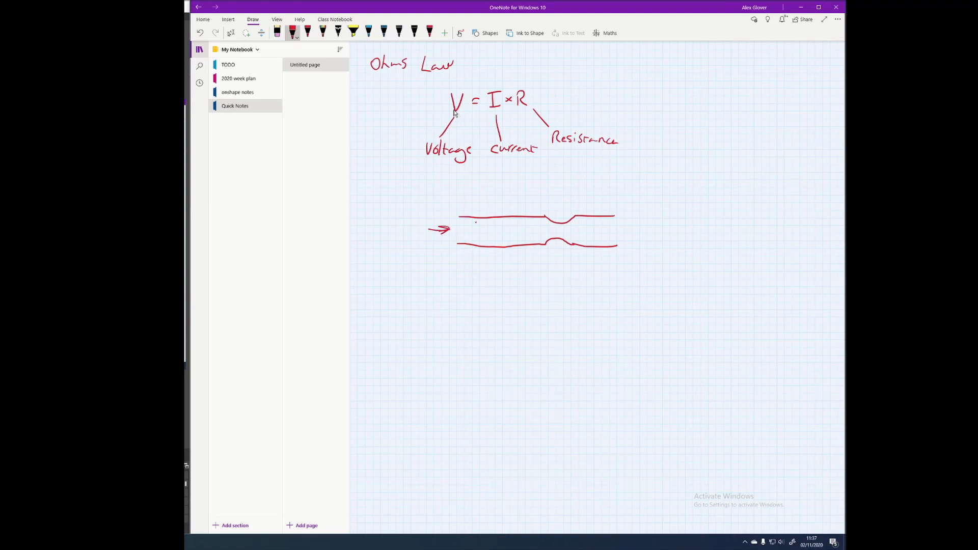
Step: Add dots inside the pipe to represent flowing charge and a double-headed arrow across the constriction
drag(487, 235, 490, 230)
click(502, 223)
click(503, 225)
click(493, 237)
click(491, 233)
click(501, 230)
click(503, 237)
drag(557, 223, 561, 230)
Step: Draw a battery symbol with vertical leads below the pipe sketch and label it 20V
drag(446, 330, 433, 331)
drag(440, 306, 440, 330)
mouse_move(436, 338)
mouse_down()
mouse_move(446, 337)
mouse_move(438, 361)
mouse_up()
mouse_move(395, 332)
mouse_down()
mouse_move(402, 340)
mouse_move(405, 332)
mouse_up()
drag(409, 331, 416, 331)
Step: Draw three box resistors in series from the battery and close the loop back to its other lead
drag(448, 304, 483, 306)
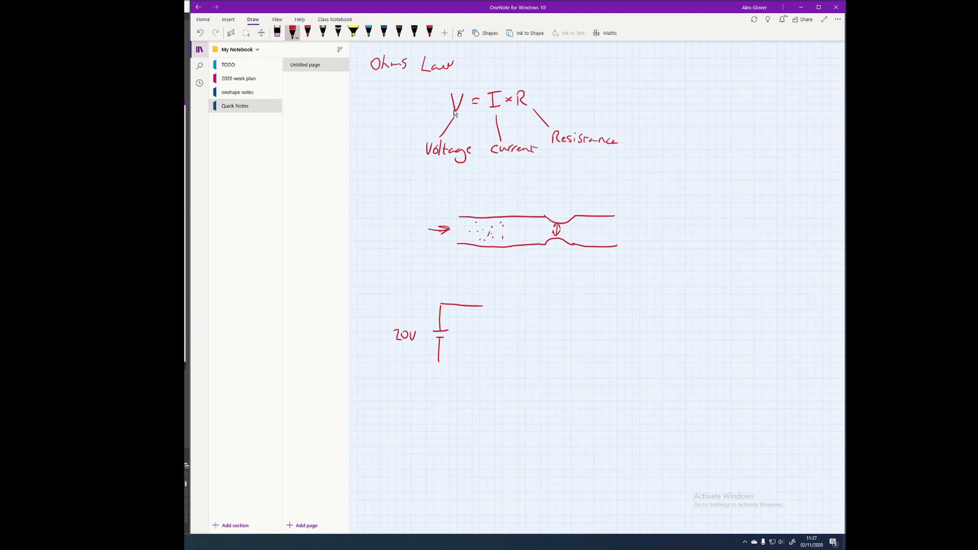
mouse_move(482, 300)
mouse_down()
mouse_move(481, 311)
mouse_move(533, 306)
mouse_up()
drag(533, 301, 606, 314)
mouse_move(605, 301)
mouse_down()
mouse_move(635, 302)
mouse_move(635, 315)
mouse_up()
mouse_move(635, 302)
mouse_down()
mouse_move(635, 315)
mouse_move(657, 308)
mouse_move(661, 404)
mouse_move(484, 406)
mouse_move(448, 398)
mouse_move(439, 359)
mouse_up()
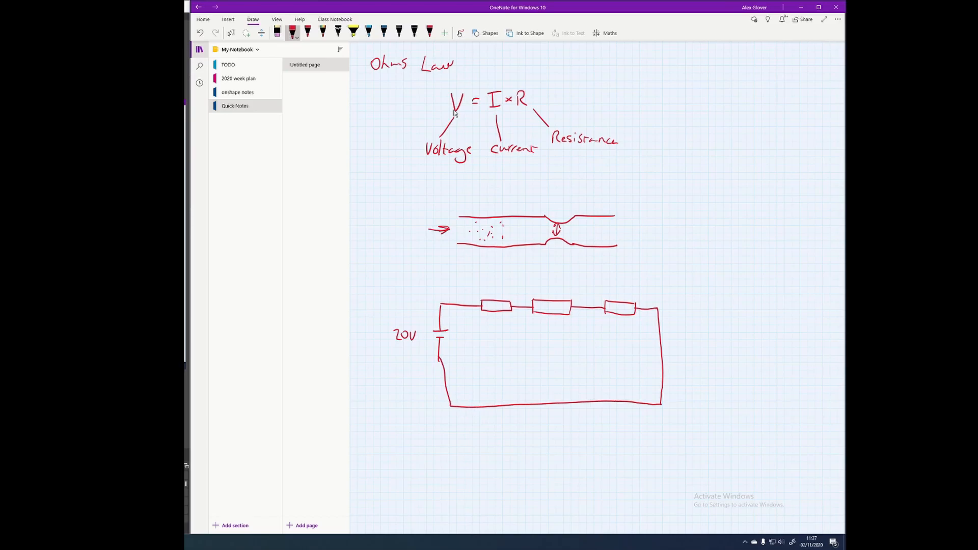
Step: Label the three series resistors 50Ω, 20Ω and 30Ω above their boxes
mouse_move(492, 281)
mouse_down()
mouse_move(487, 291)
mouse_move(510, 284)
mouse_move(515, 296)
mouse_up()
drag(541, 284, 611, 292)
drag(623, 284, 621, 284)
drag(627, 292, 640, 293)
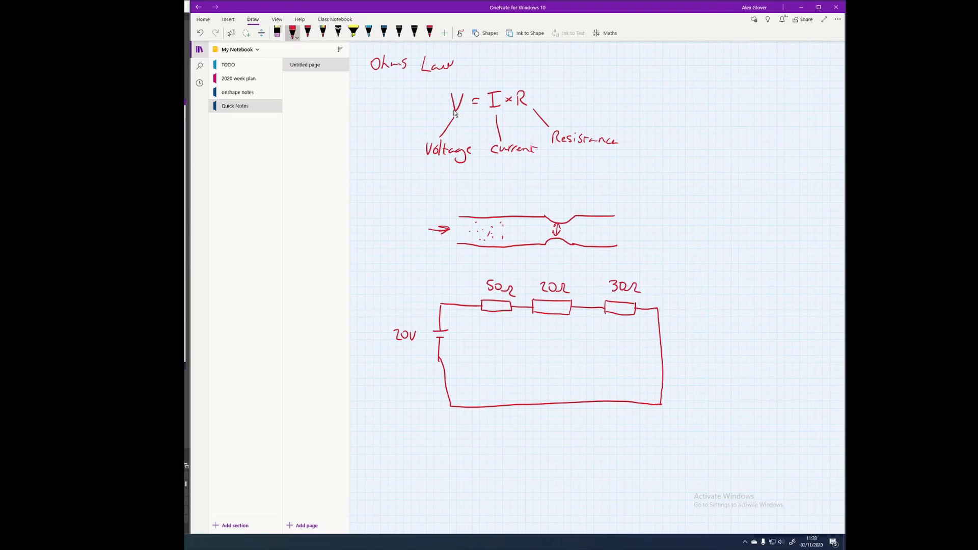
Step: Write the total series resistance formula RT = R1 + R2 + R3 beside the circuit
drag(684, 296, 693, 307)
click(695, 302)
mouse_move(718, 295)
mouse_down()
mouse_move(759, 311)
mouse_move(770, 303)
mouse_up()
drag(777, 295, 787, 306)
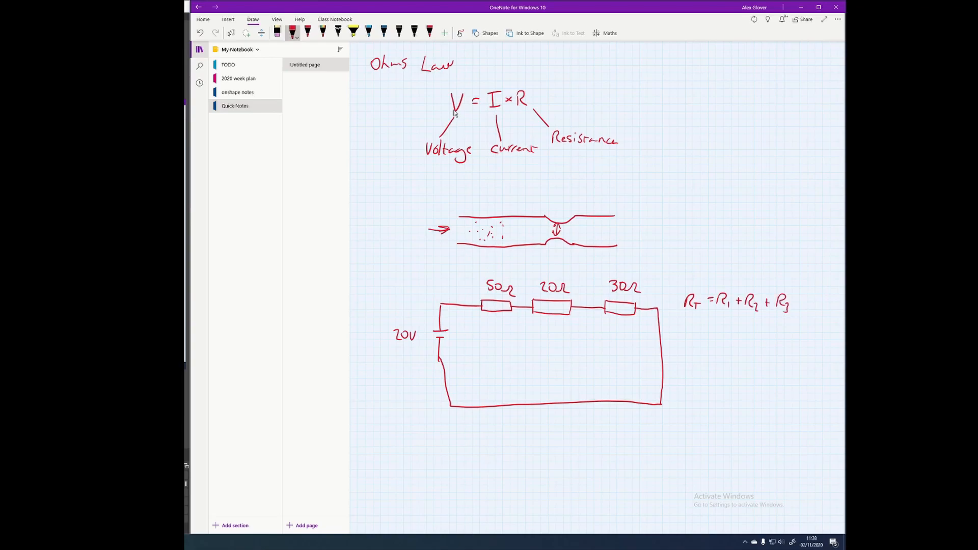
Step: Name the resistors R1, R2 and R3 below their boxes and write = 100Ω under the total resistance formula
drag(493, 325, 558, 330)
drag(625, 324, 624, 334)
mouse_move(718, 323)
mouse_down()
mouse_move(718, 334)
mouse_move(727, 326)
mouse_up()
drag(734, 324, 753, 334)
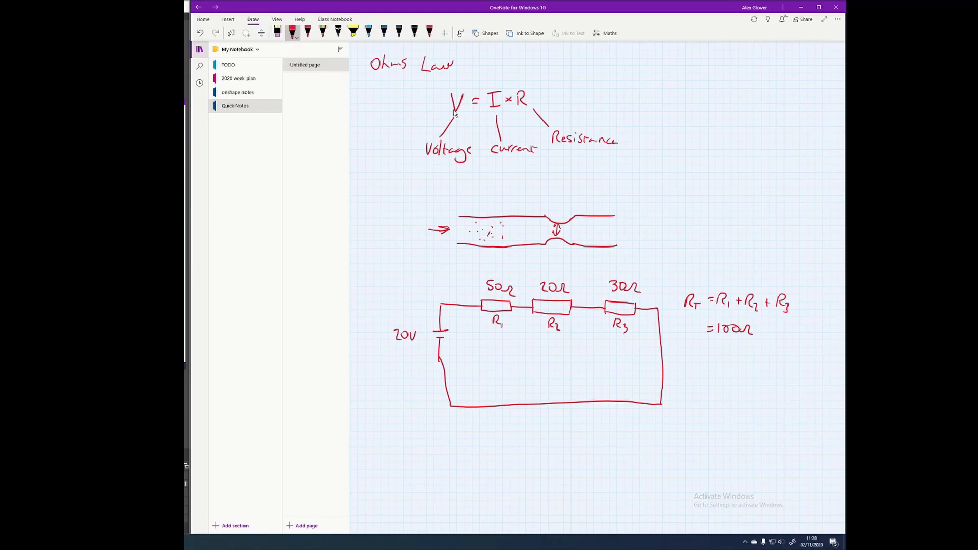
Step: Write the total current calculation IT = V/RT = 20/100 = 0.2A below the resistance result
drag(684, 360, 700, 370)
mouse_move(696, 370)
mouse_down()
mouse_move(724, 349)
mouse_move(714, 379)
mouse_move(721, 370)
mouse_up()
mouse_move(747, 355)
mouse_down()
mouse_move(762, 364)
mouse_move(746, 377)
mouse_up()
mouse_move(751, 372)
mouse_down()
mouse_move(785, 360)
mouse_move(792, 370)
mouse_up()
mouse_move(795, 362)
mouse_down()
mouse_move(802, 370)
mouse_move(810, 359)
mouse_move(806, 371)
mouse_up()
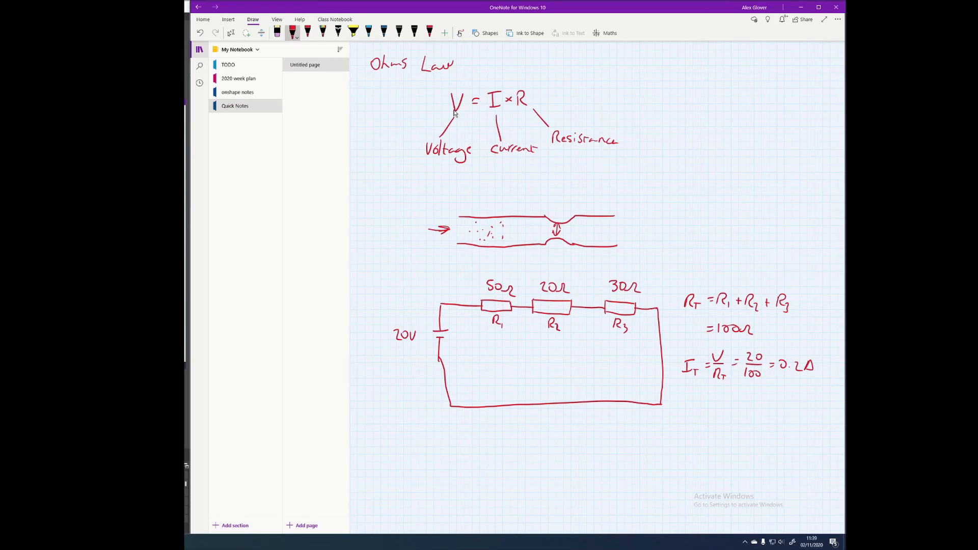
Step: Add current arrows around the circuit with the label IT, and draw a voltmeter across R1
mouse_move(457, 300)
mouse_down()
mouse_move(458, 309)
mouse_move(449, 293)
mouse_up()
drag(584, 302, 586, 313)
drag(654, 324, 662, 323)
mouse_move(471, 305)
mouse_down()
mouse_move(472, 288)
mouse_move(492, 270)
mouse_move(525, 306)
mouse_move(493, 270)
mouse_move(499, 266)
mouse_up()
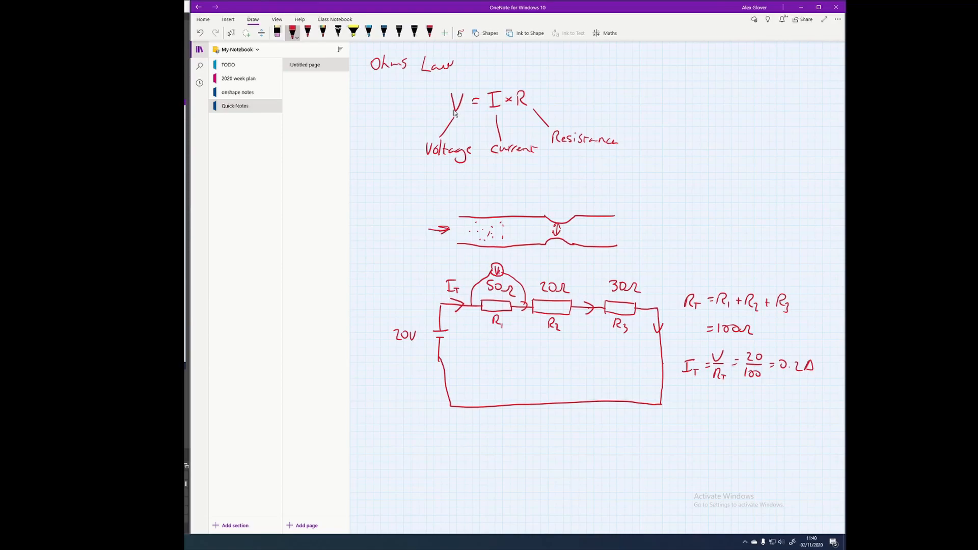
Step: Write the voltage calculation V1 = IT × R1 = 0.2 × 50 = 10 below the circuit
scroll(514, 136, down, 3)
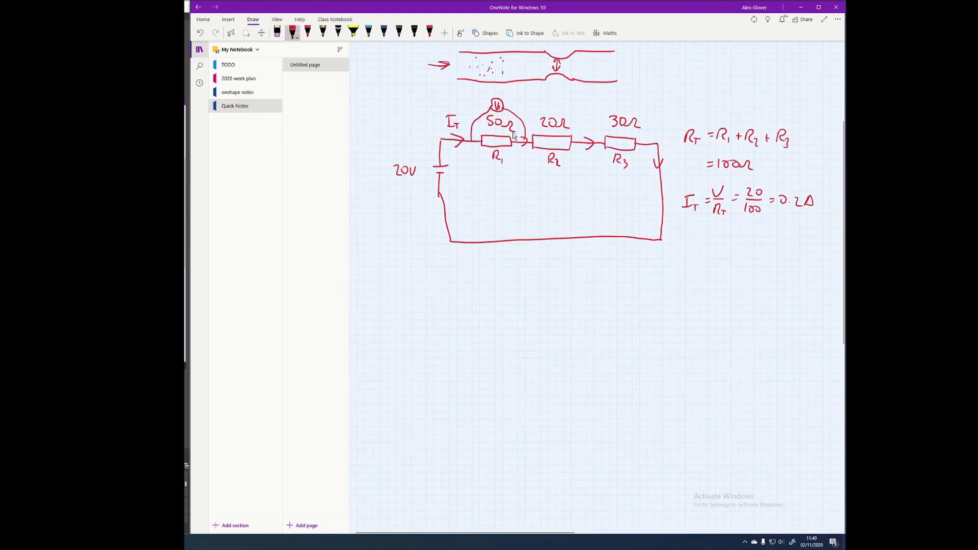
drag(418, 278, 426, 276)
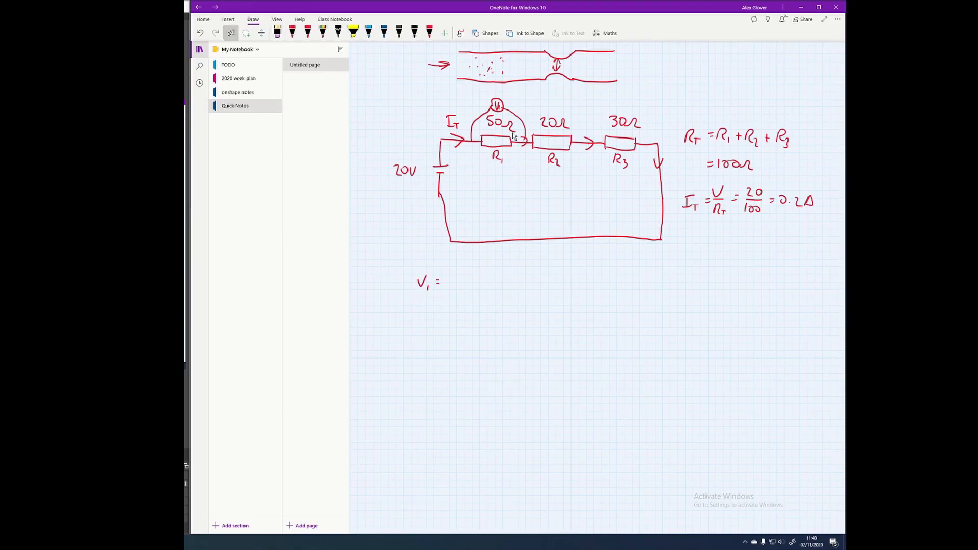
drag(449, 277, 449, 287)
drag(464, 280, 468, 287)
mouse_move(475, 287)
mouse_down()
mouse_move(475, 277)
mouse_move(483, 288)
mouse_up()
drag(487, 285, 535, 284)
click(520, 285)
drag(536, 279, 543, 284)
drag(550, 277, 547, 286)
drag(562, 275, 561, 277)
drag(580, 276, 587, 276)
drag(579, 281, 587, 280)
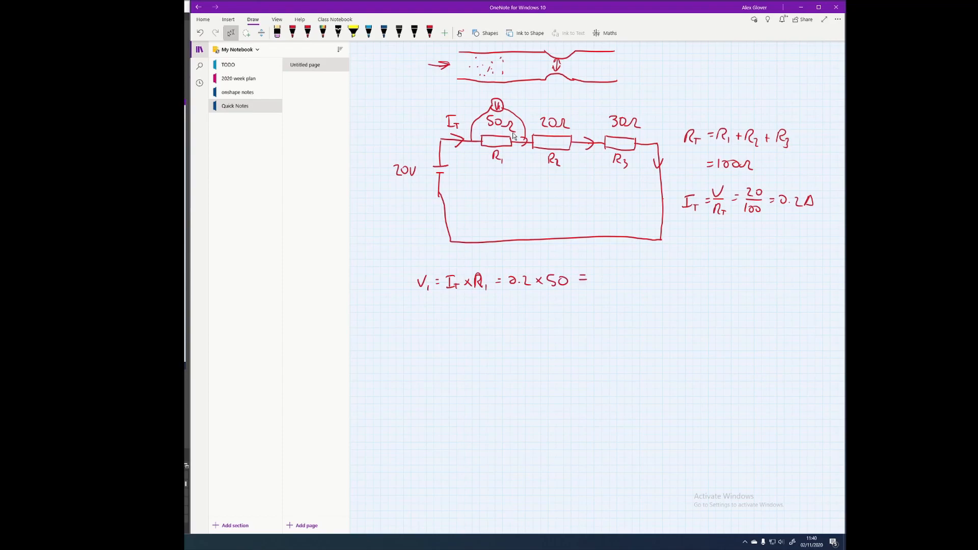
drag(603, 273, 602, 274)
Step: Draw voltmeter V2 across R2 and write V2 = IT × R2 = 0.2 × 20 = 4V under the V1 line
drag(528, 139, 547, 105)
drag(561, 108, 585, 140)
mouse_move(416, 301)
mouse_down()
mouse_move(435, 314)
mouse_move(443, 306)
mouse_up()
drag(438, 311, 457, 297)
drag(446, 310, 456, 309)
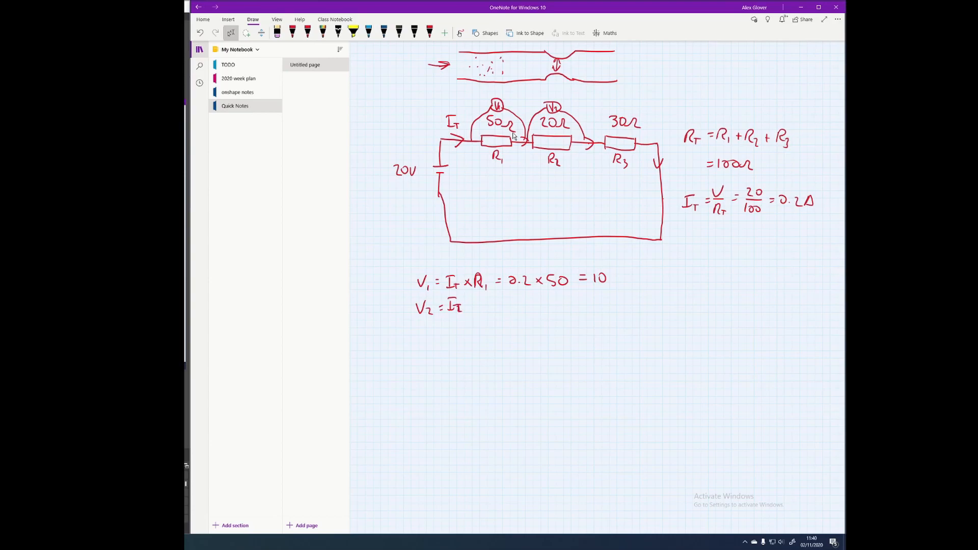
mouse_move(480, 301)
mouse_down()
mouse_move(494, 311)
mouse_move(519, 301)
mouse_up()
drag(526, 305, 587, 299)
drag(581, 304, 588, 303)
drag(597, 297, 605, 303)
mouse_move(601, 298)
mouse_down()
mouse_move(601, 307)
mouse_move(616, 276)
mouse_move(617, 295)
mouse_up()
Step: Start the V3 line below the V2 calculation and draw voltmeter V3 across R3
drag(418, 330, 429, 330)
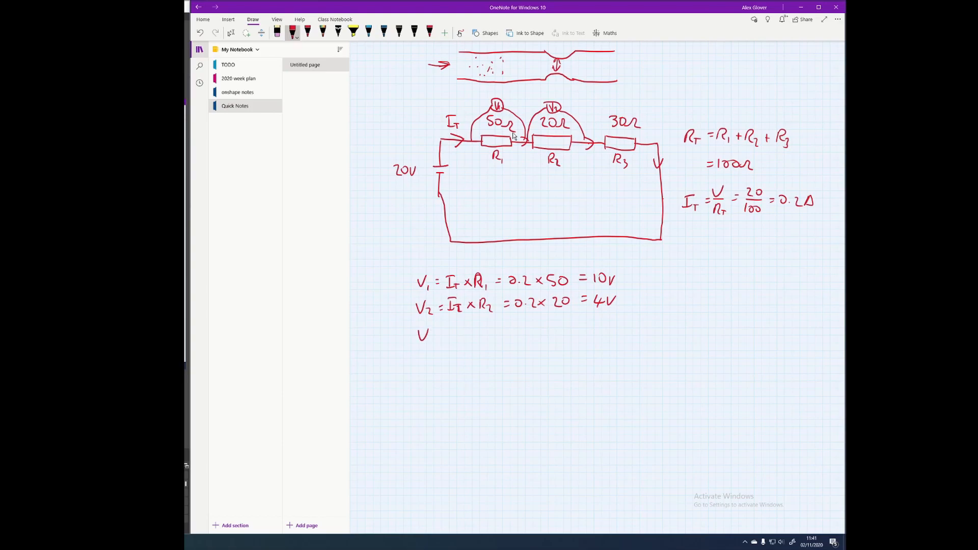
drag(593, 141, 615, 105)
mouse_move(651, 143)
mouse_down()
mouse_move(648, 115)
mouse_move(632, 103)
mouse_up()
drag(632, 102, 615, 105)
drag(617, 102, 624, 101)
drag(625, 105, 625, 110)
Step: Complete the third voltage calculation as V3 = IT × R3 = 0.2 × 30 = 6V
drag(439, 333, 445, 332)
drag(439, 337, 444, 336)
mouse_move(453, 329)
mouse_down()
mouse_move(461, 339)
mouse_move(479, 334)
mouse_up()
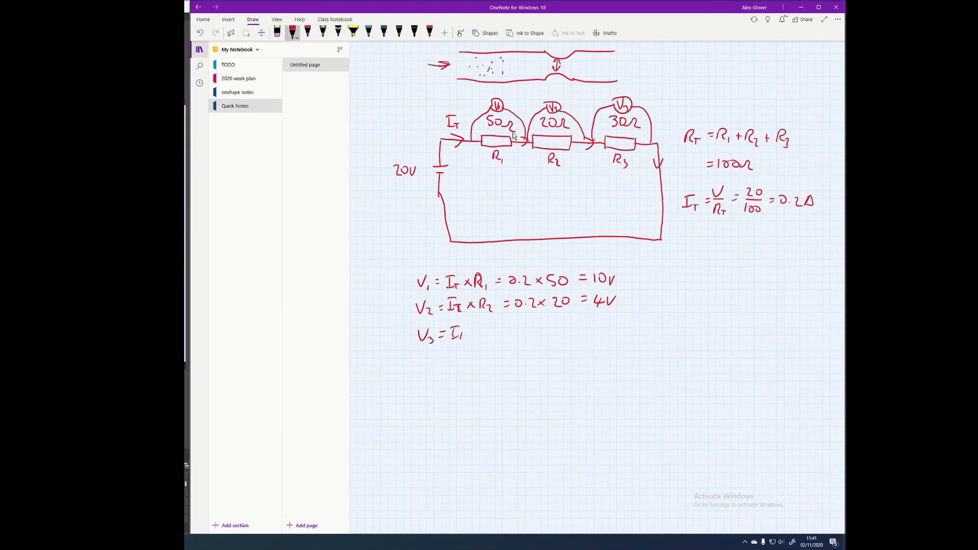
mouse_move(479, 328)
mouse_down()
mouse_move(470, 333)
mouse_move(483, 321)
mouse_up()
mouse_move(483, 321)
mouse_down()
mouse_move(490, 333)
mouse_move(511, 322)
mouse_up()
drag(508, 327, 533, 328)
drag(535, 322, 544, 329)
drag(551, 322, 613, 313)
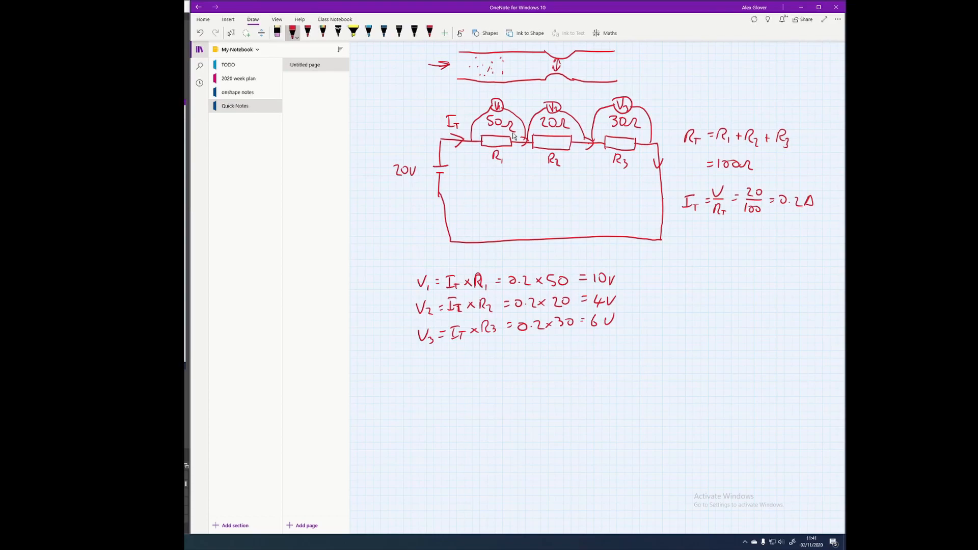
drag(643, 292, 678, 290)
drag(645, 302, 679, 301)
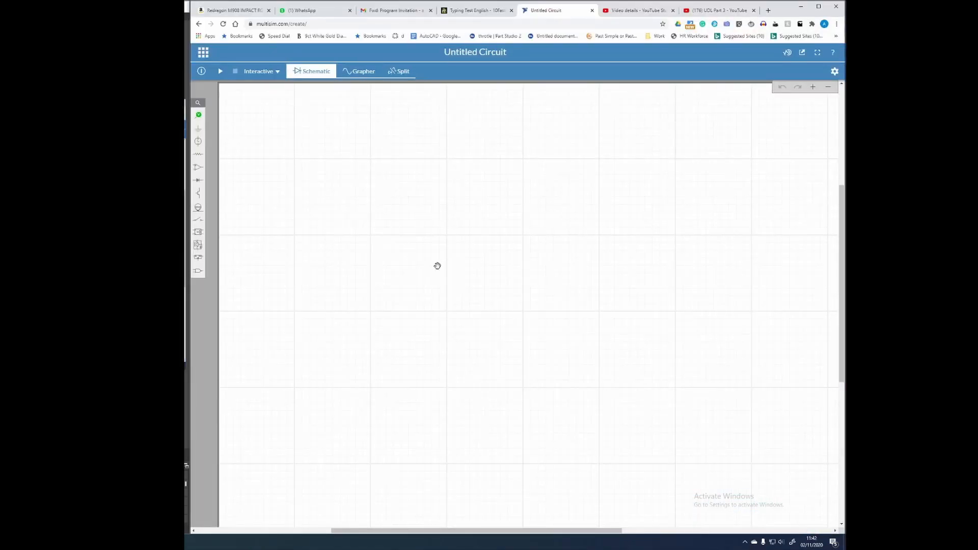
Step: Switch to Multisim Live and place a DC Voltage (VCC) source on the blank schematic
drag(335, 146, 337, 161)
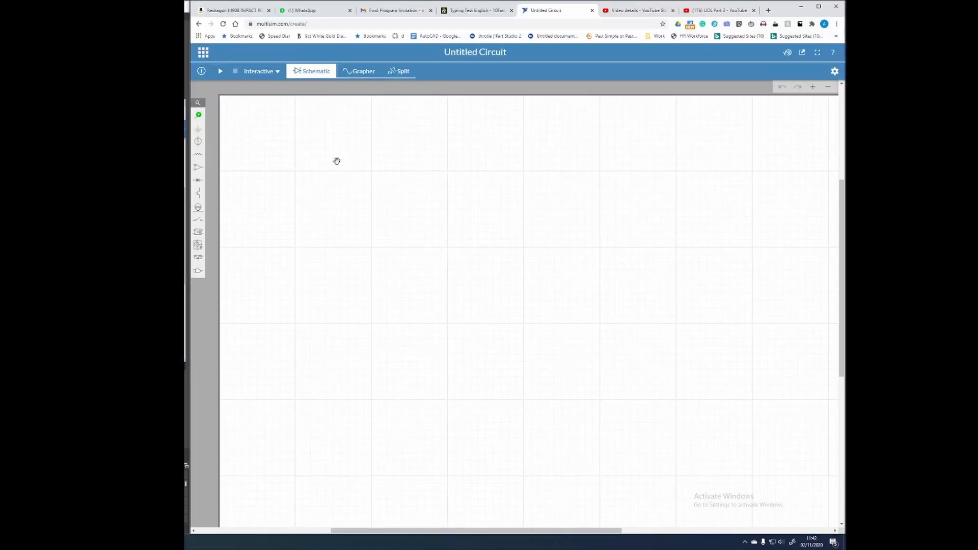
click(201, 142)
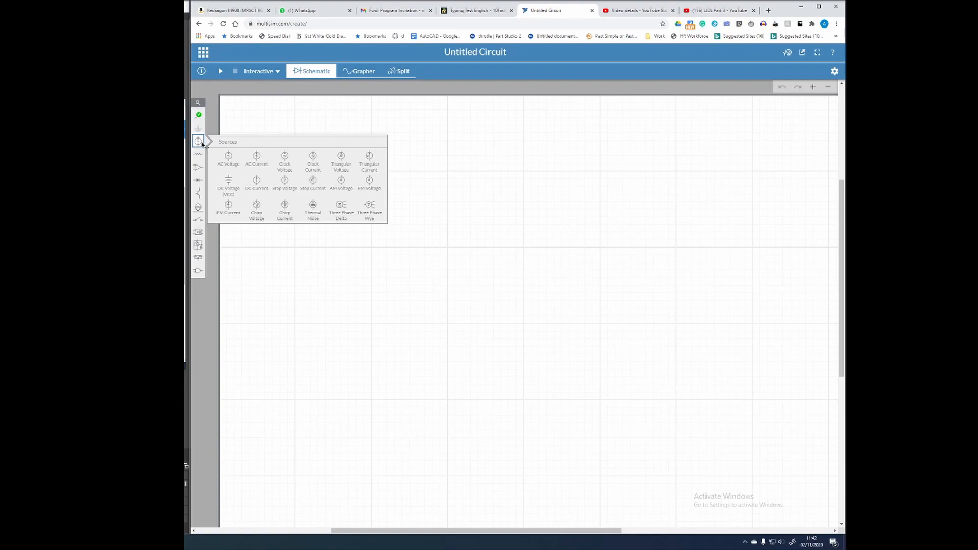
click(229, 178)
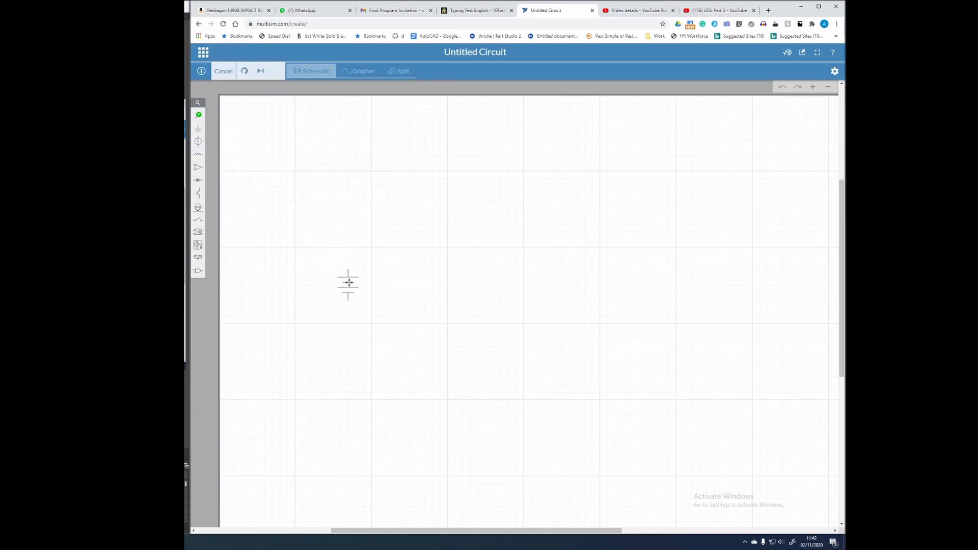
click(348, 282)
Step: Place a resistor above and beside the voltage source, and duplicate it twice to form a horizontal row of three
click(198, 154)
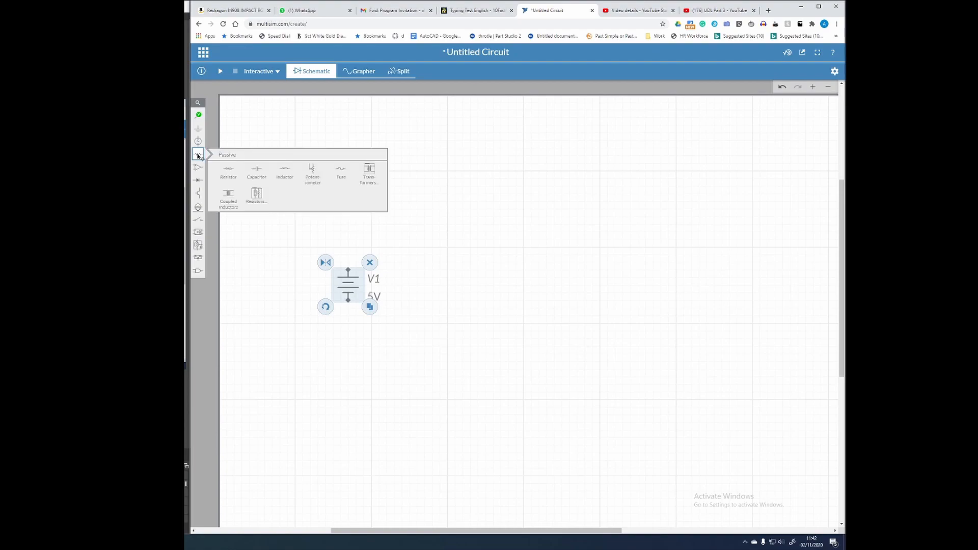
click(228, 171)
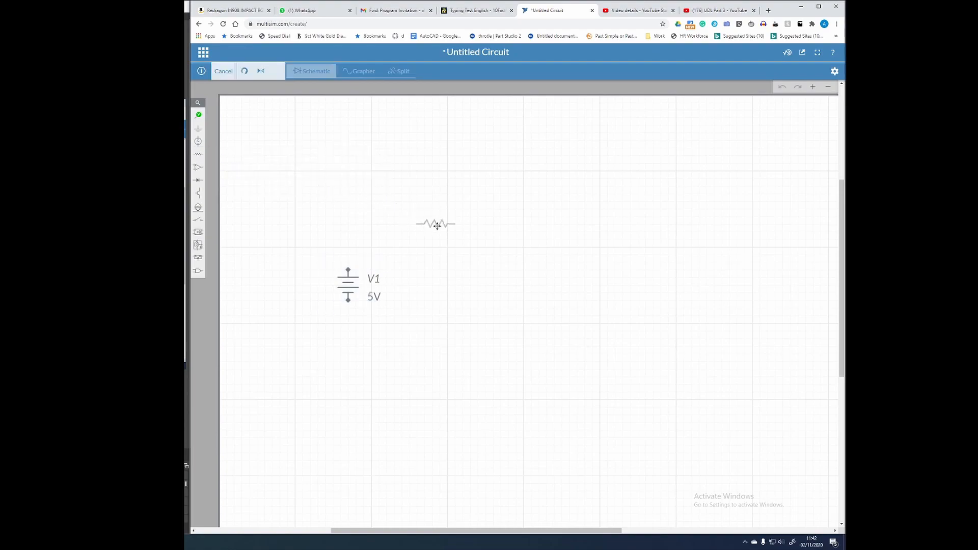
click(438, 226)
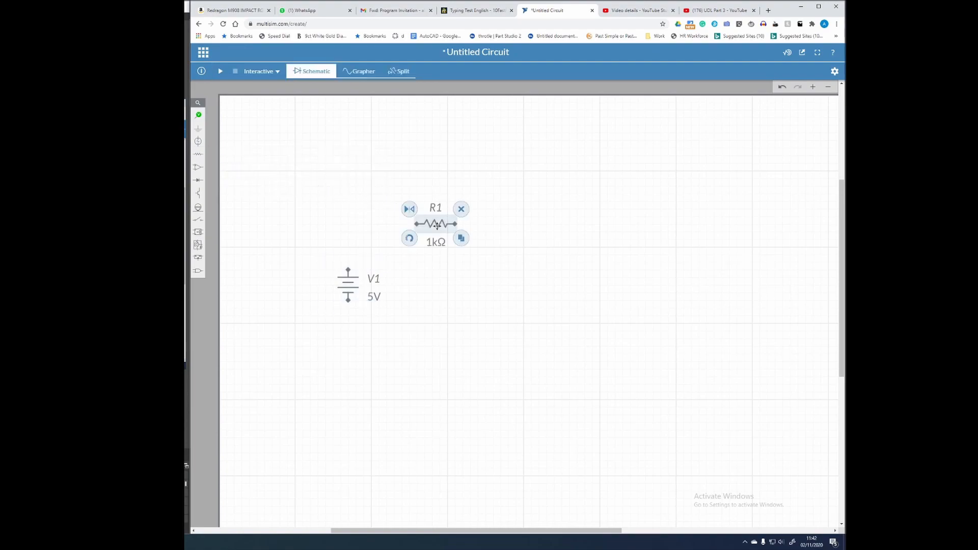
click(461, 239)
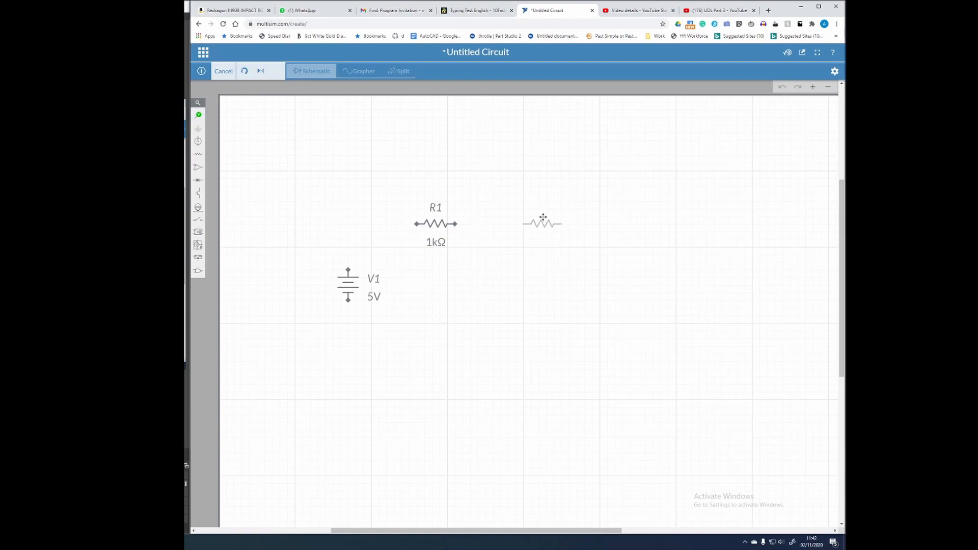
click(537, 219)
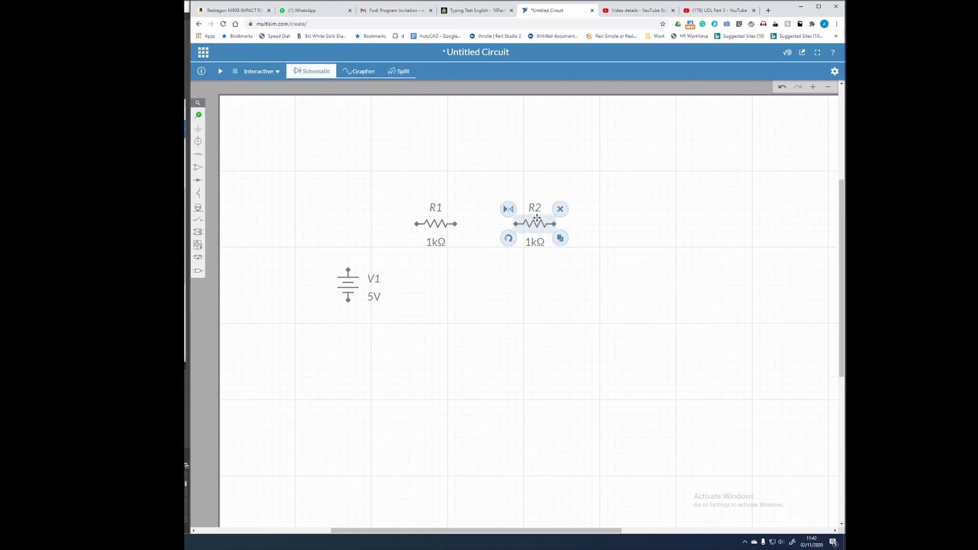
click(561, 239)
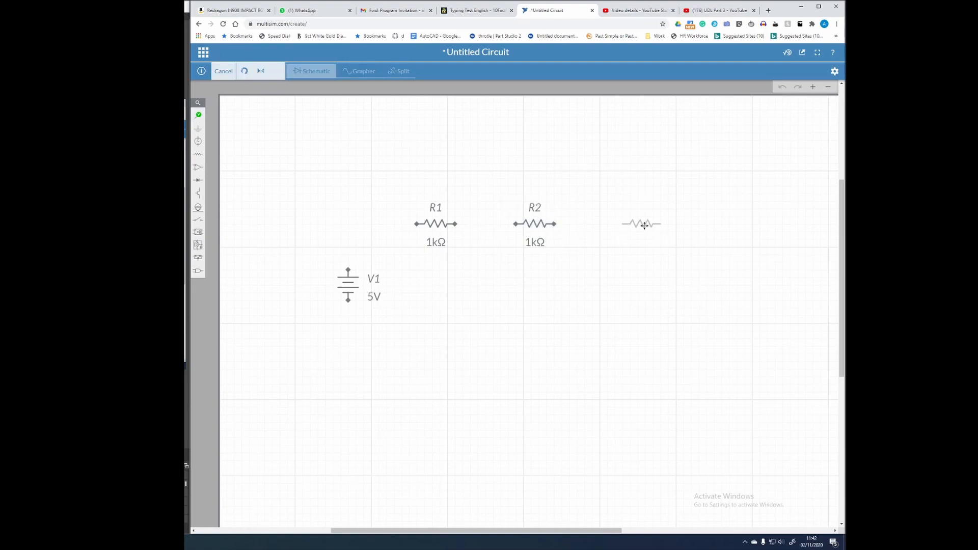
click(645, 226)
click(526, 287)
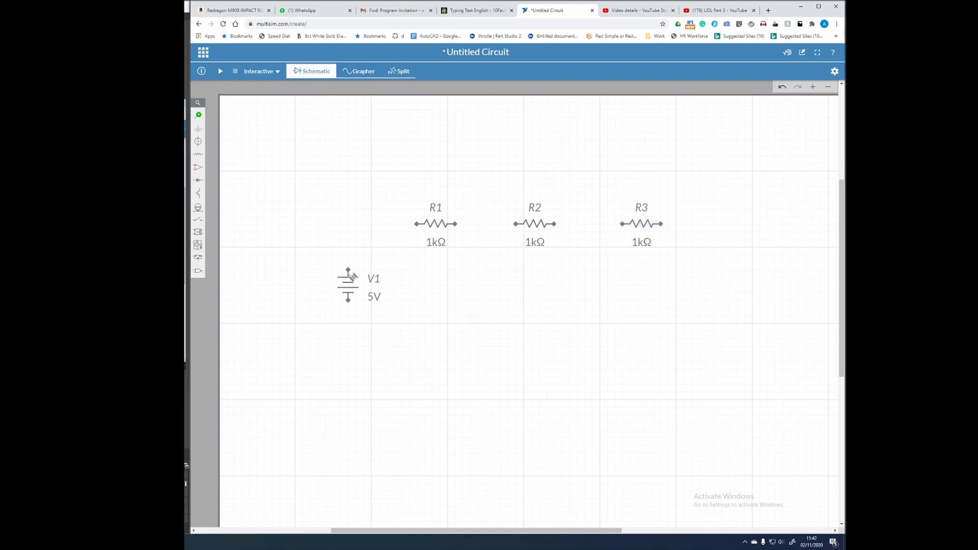
Step: Wire the voltage source and the three resistors together in one closed series loop
click(349, 270)
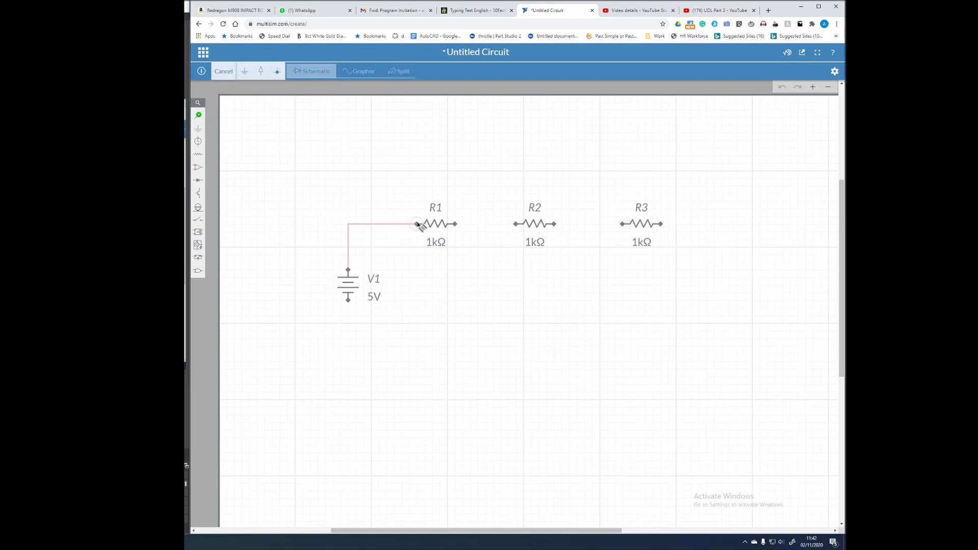
click(418, 224)
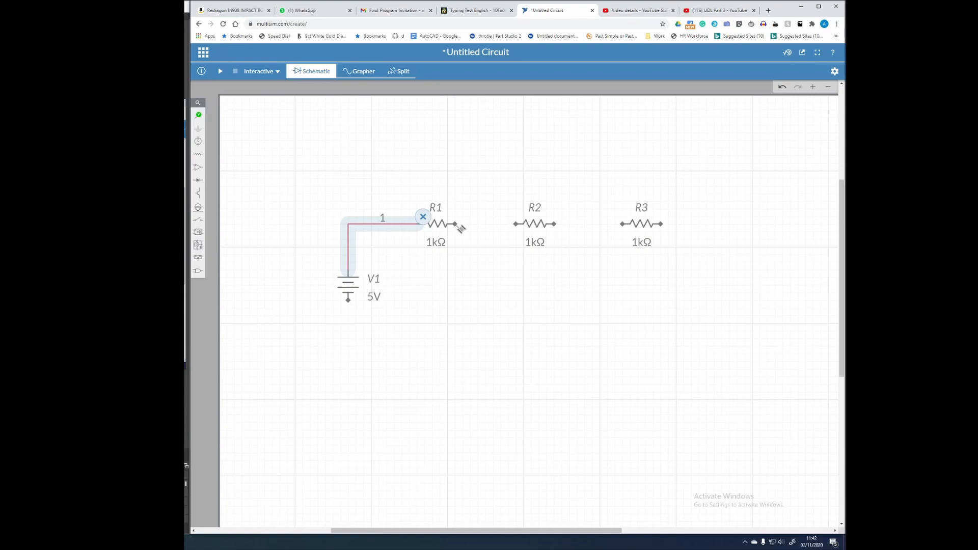
click(456, 224)
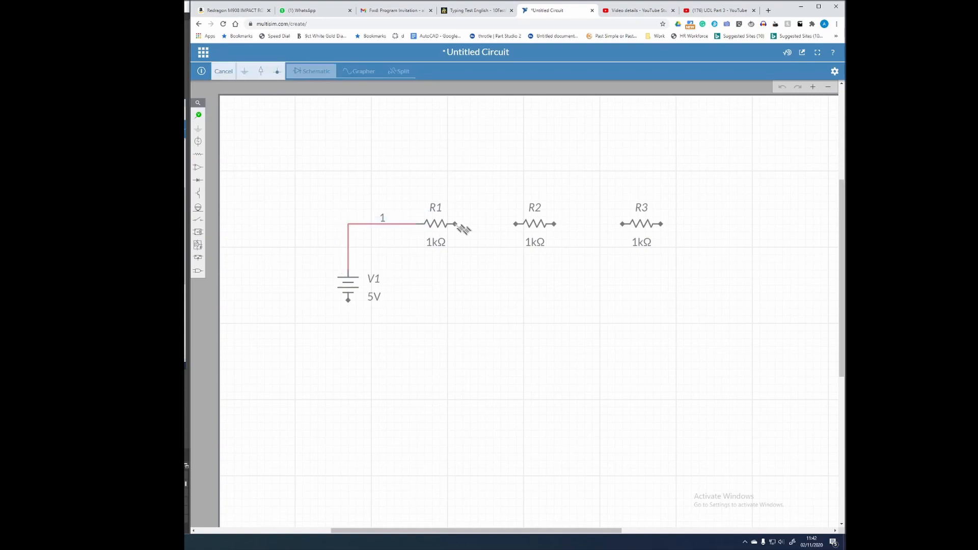
click(516, 224)
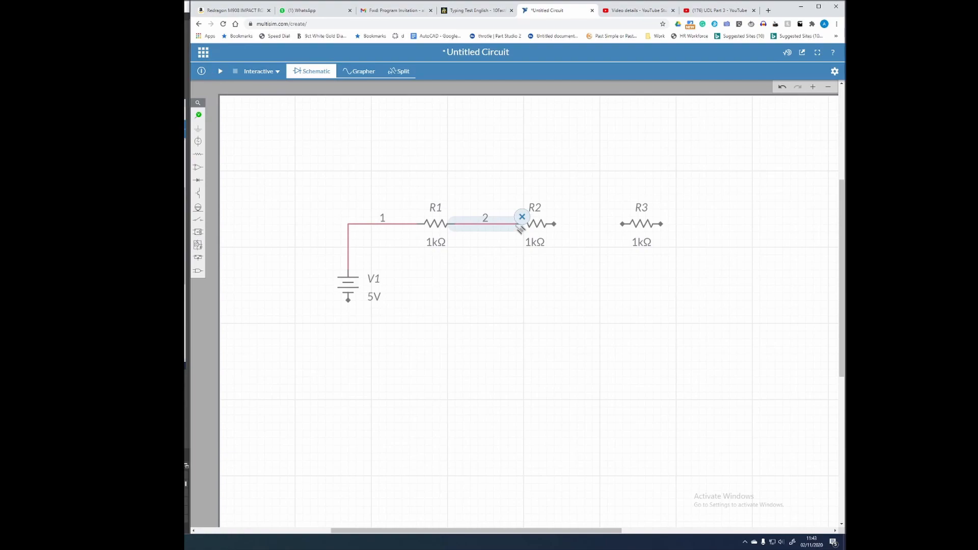
click(555, 224)
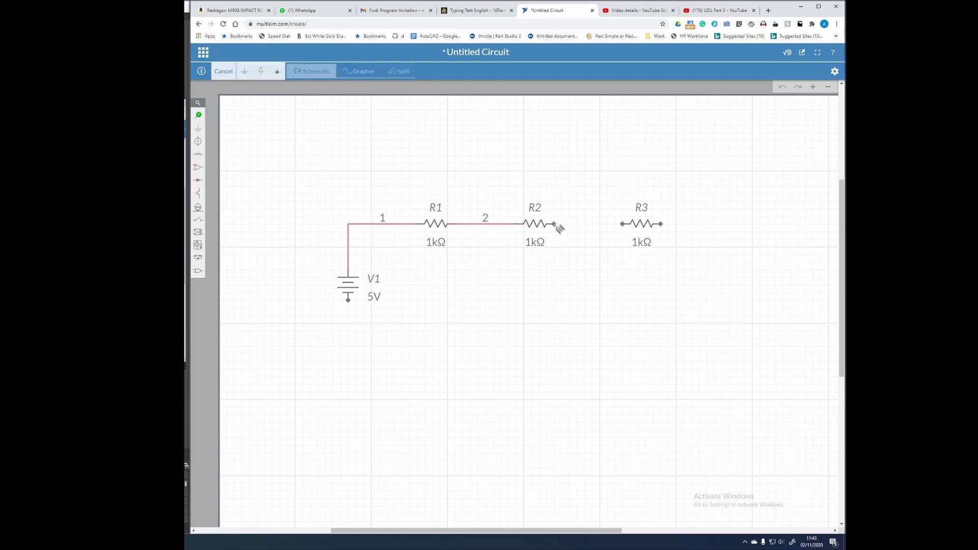
click(621, 224)
click(660, 224)
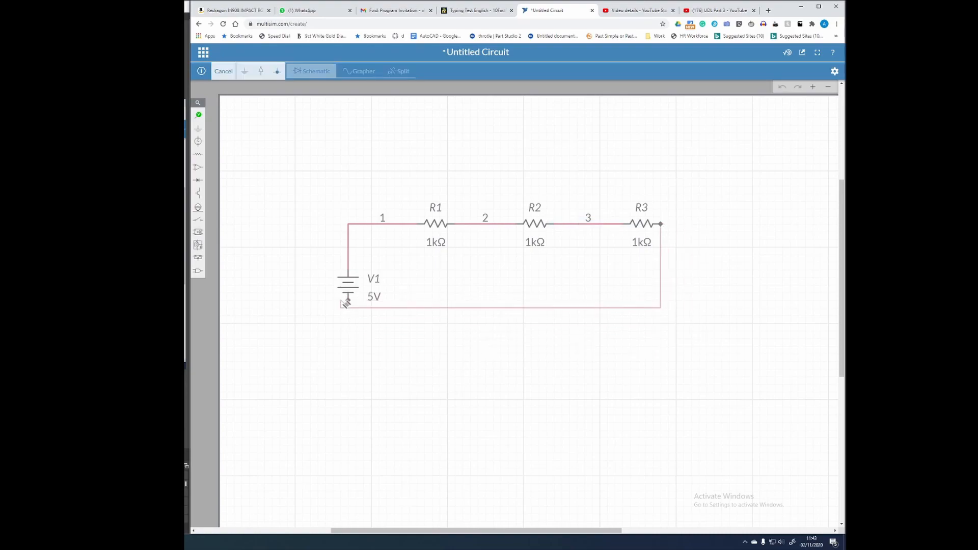
click(349, 301)
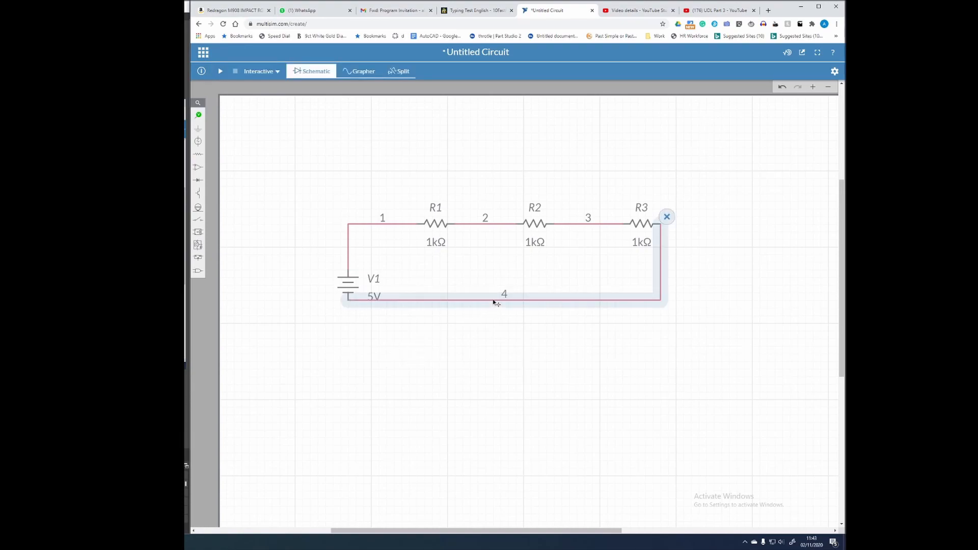
Step: Reroute the return wire, moving its horizontal run lower below V1 and its vertical run farther out beyond R3
drag(495, 300, 494, 330)
drag(668, 300, 697, 292)
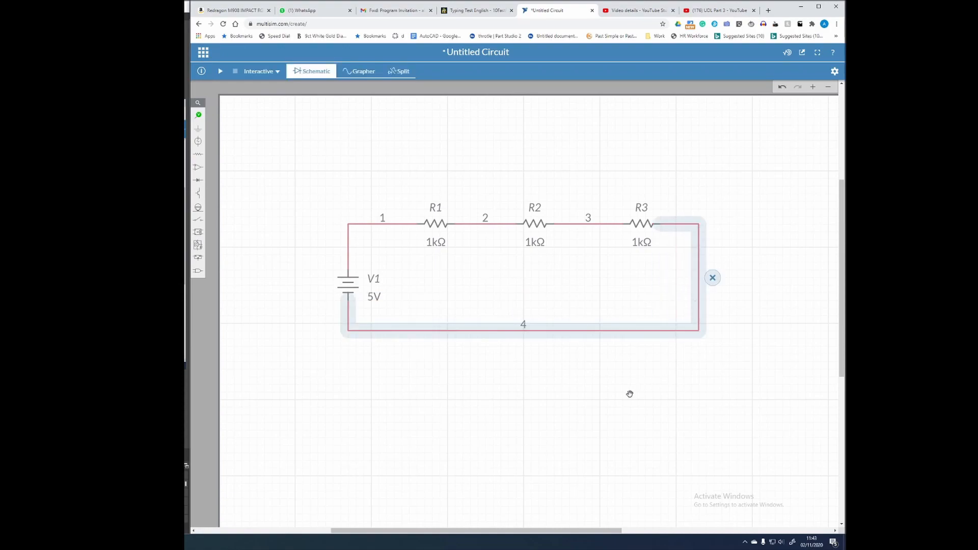
click(615, 400)
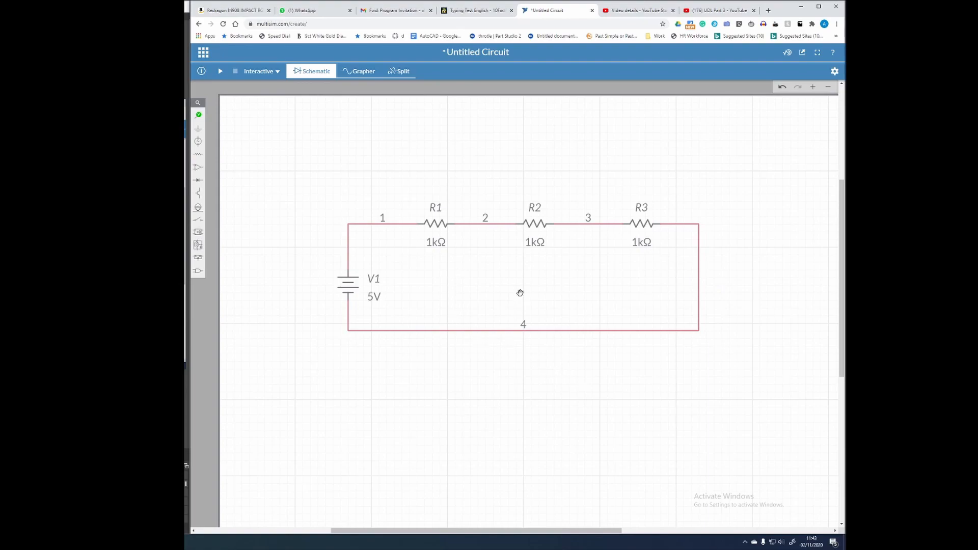
Step: Place a Ground connector on the bottom wire of the loop, just beside the voltage source
click(201, 131)
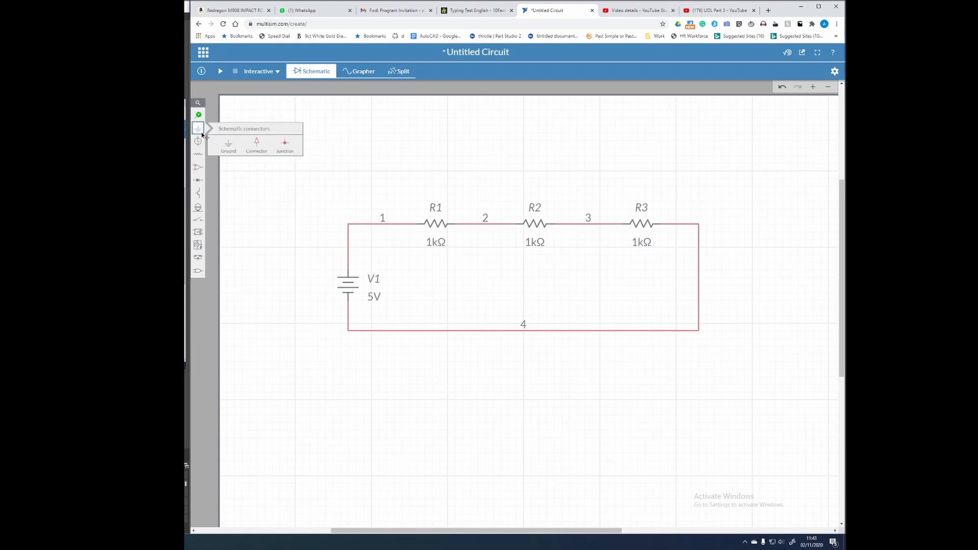
click(227, 146)
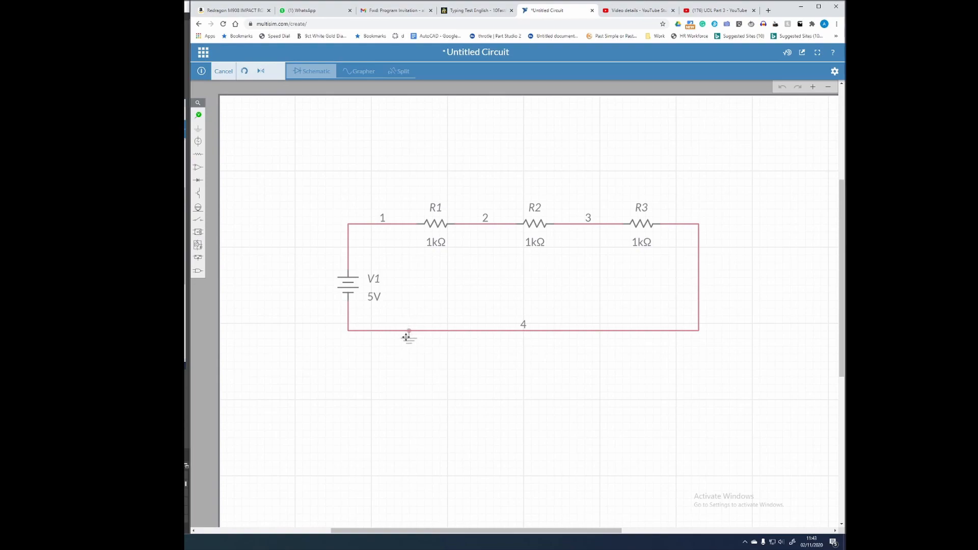
click(406, 337)
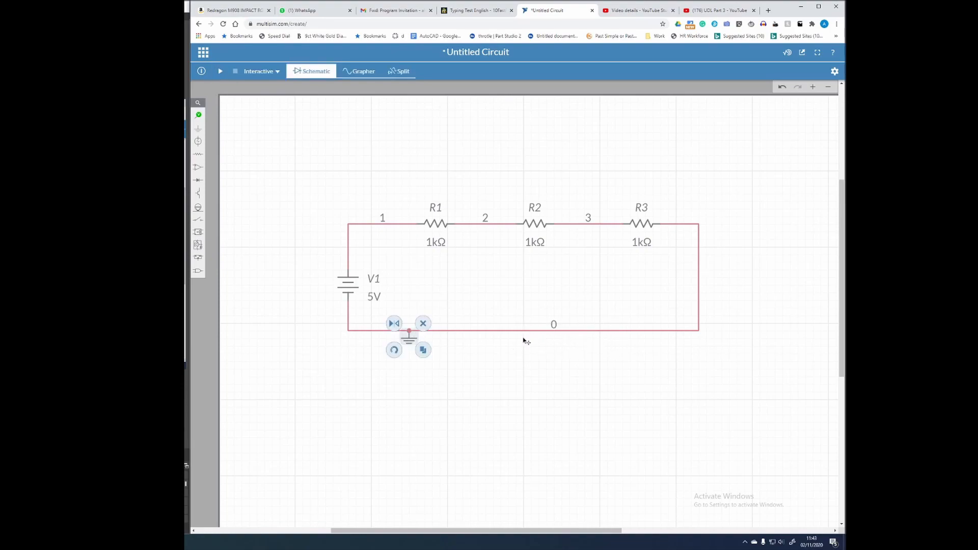
click(587, 366)
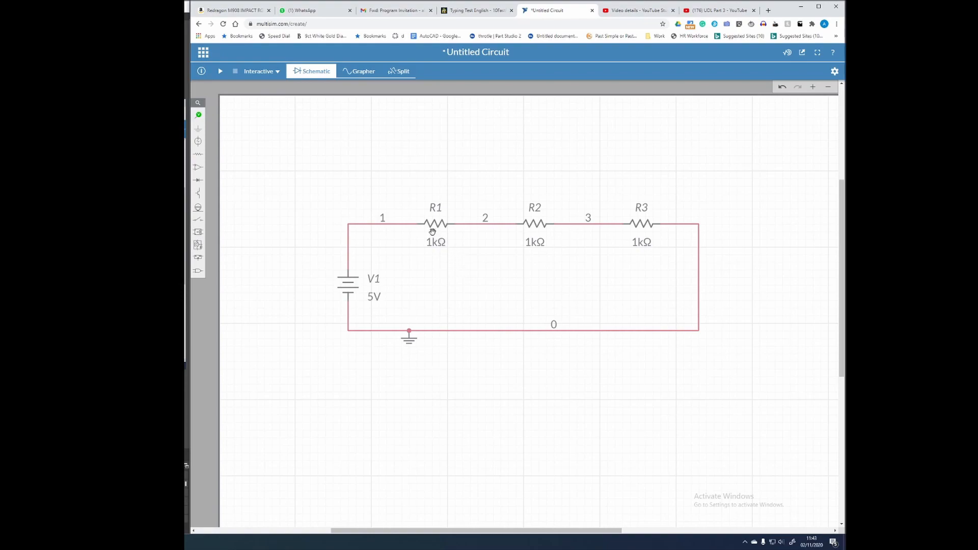
Step: Set the DC voltage of source V1 to 20 V
click(375, 297)
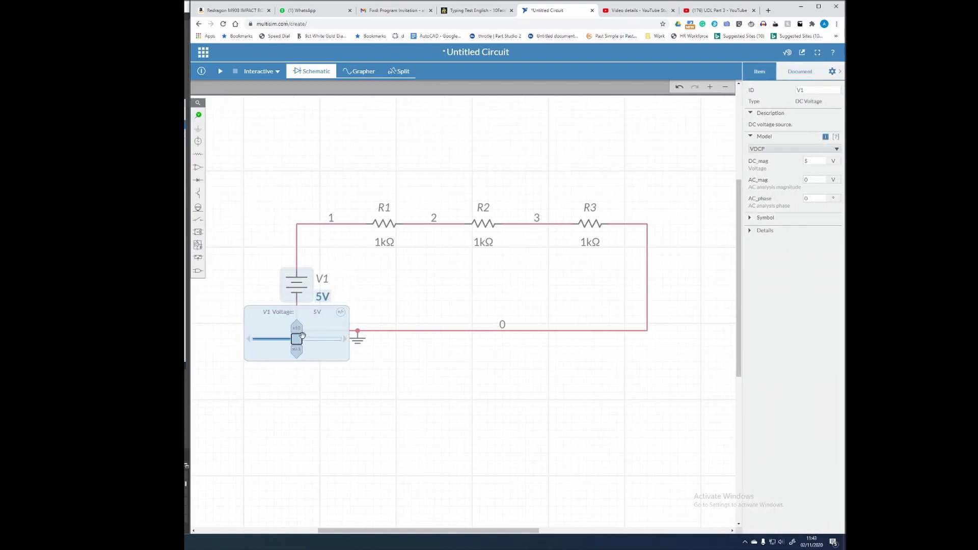
drag(296, 343, 335, 341)
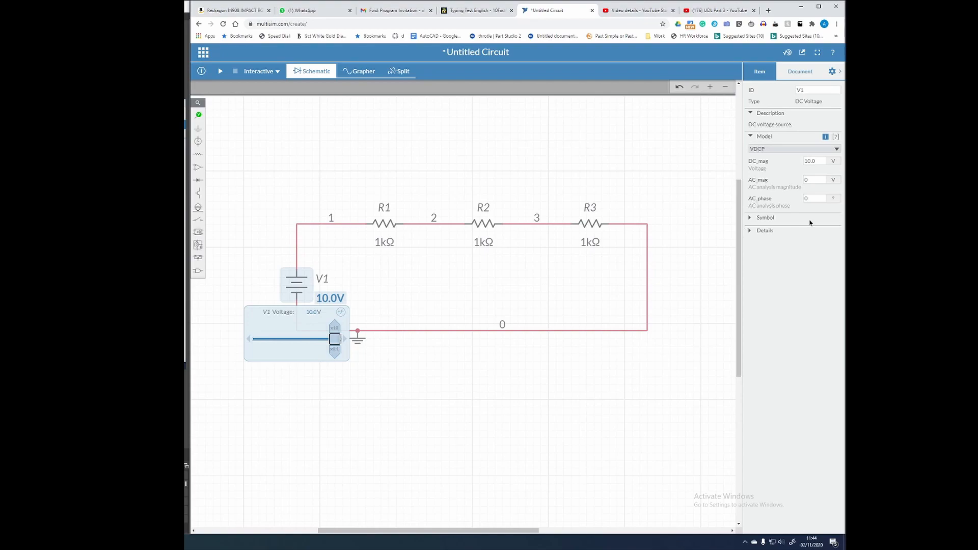
click(822, 161)
double_click(822, 161)
text(20)
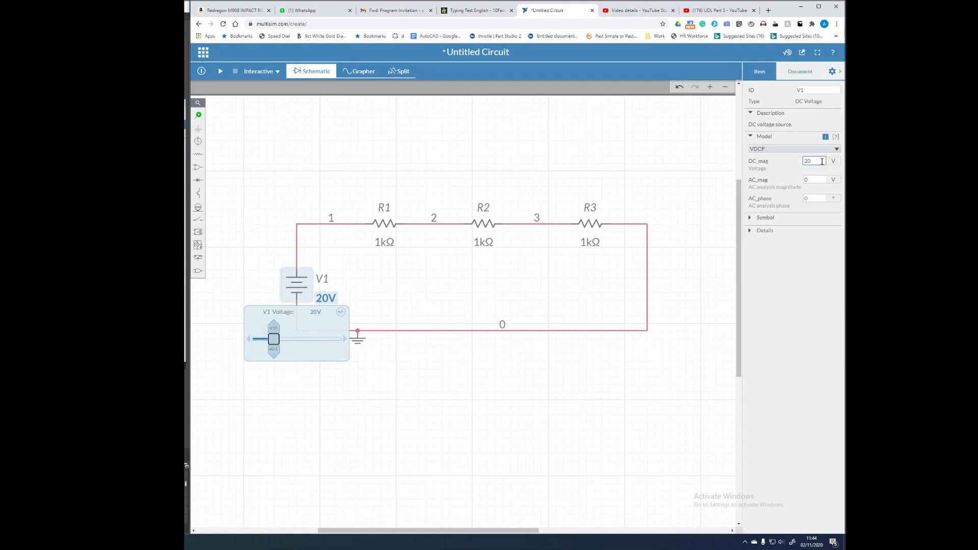
click(540, 284)
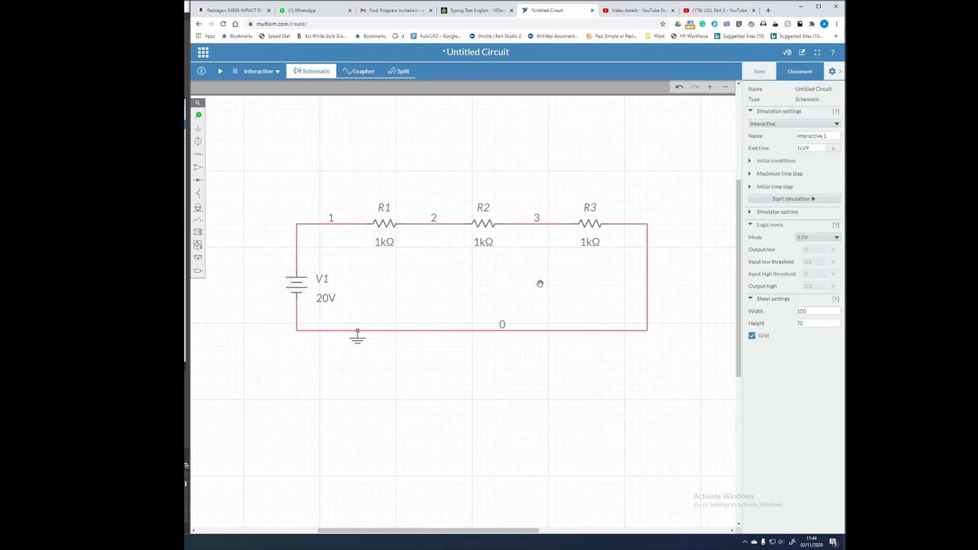
Step: Set the resistance of R1 to 50 Ω
click(386, 244)
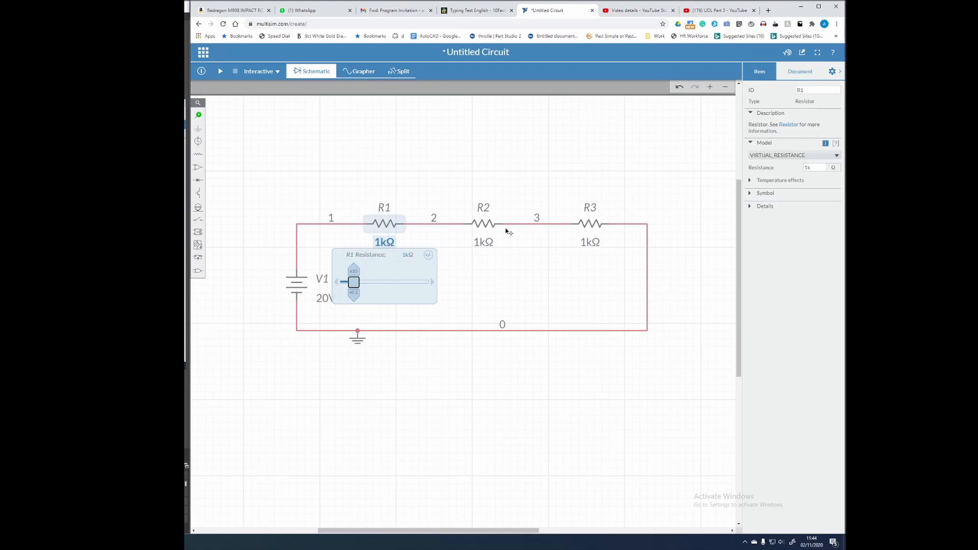
double_click(816, 167)
text(50)
key(Return)
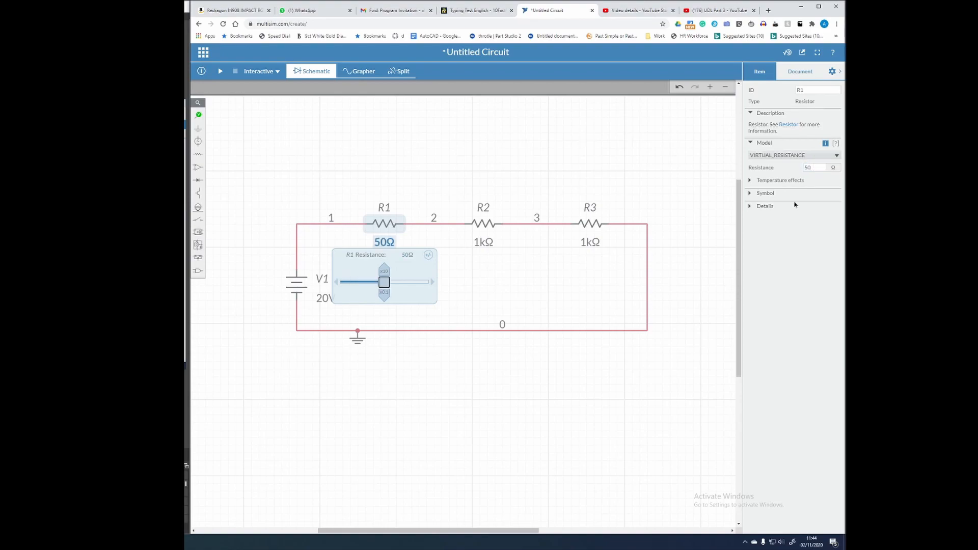
Step: Set the resistance of R2 to 20 Ω
click(486, 223)
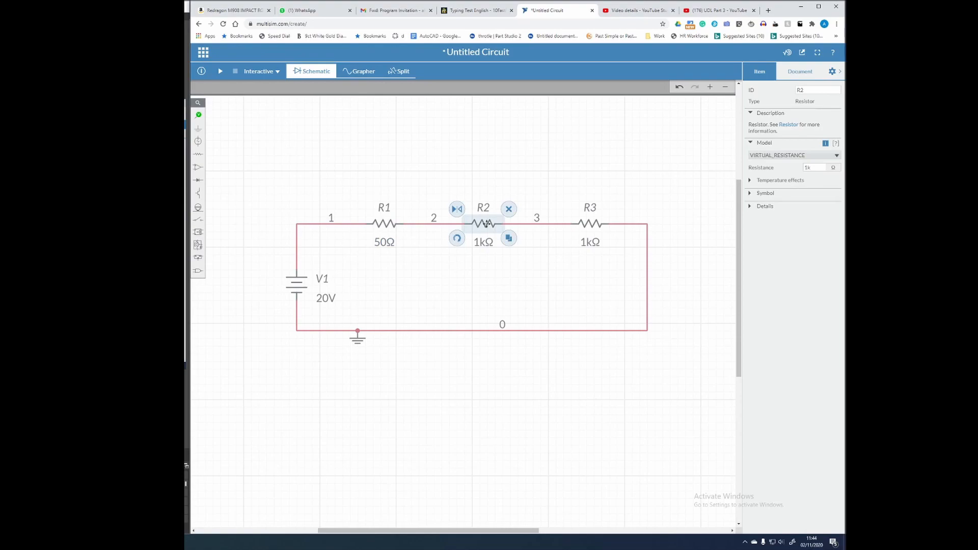
click(817, 167)
double_click(817, 166)
text(20)
Step: Set the resistance of R3 to 30 Ω and clear the selection
click(590, 222)
double_click(813, 167)
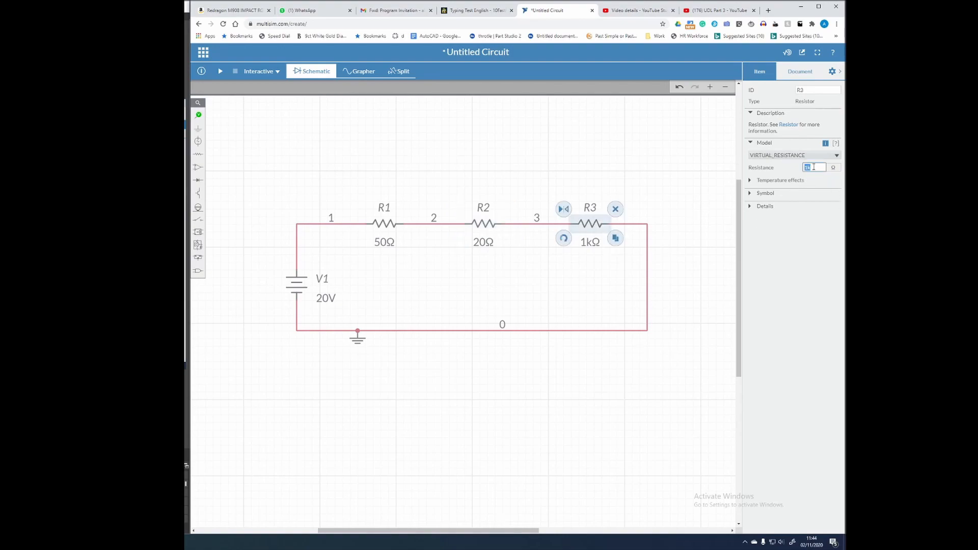
text(30)
click(499, 372)
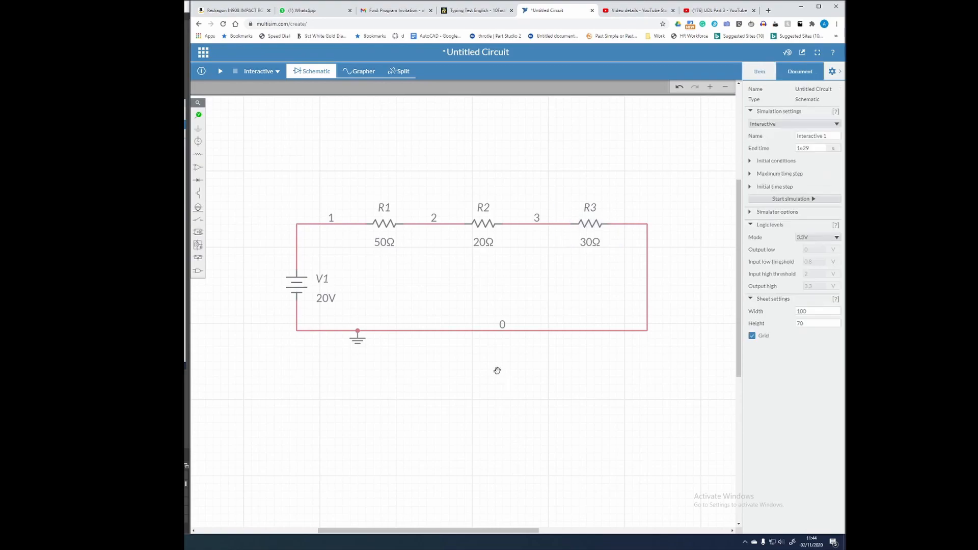
click(581, 209)
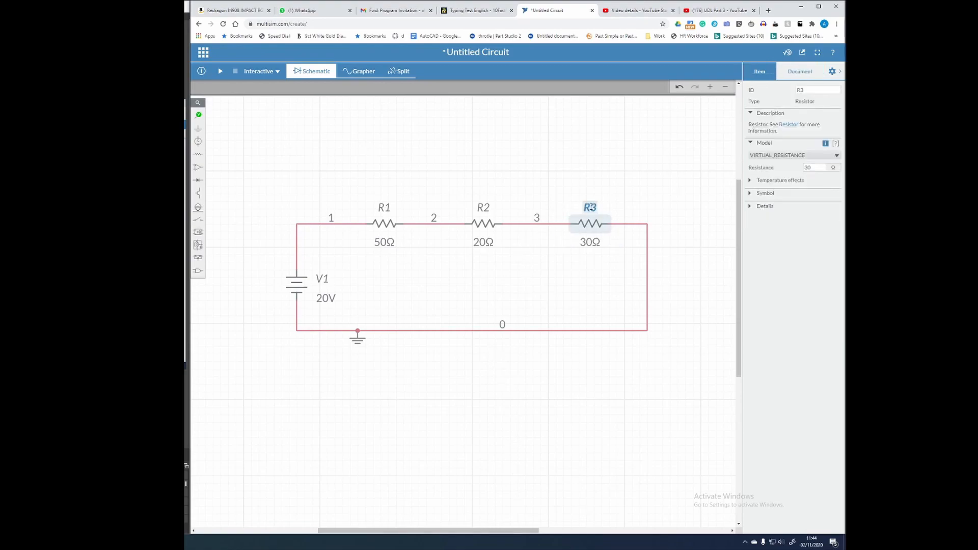
click(503, 383)
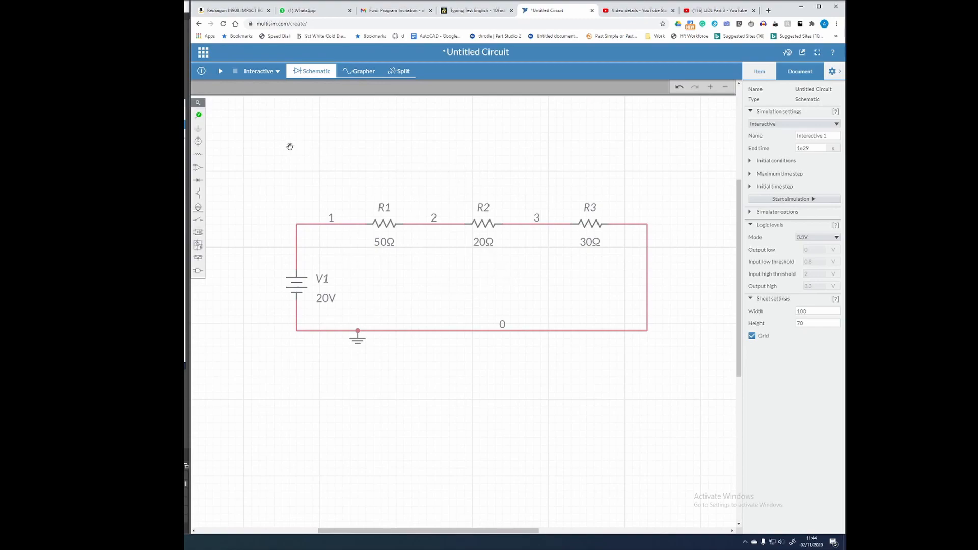
Step: Place a Current probe on the wire just before R1, and run the simulation briefly to read the circuit current
drag(330, 182, 302, 153)
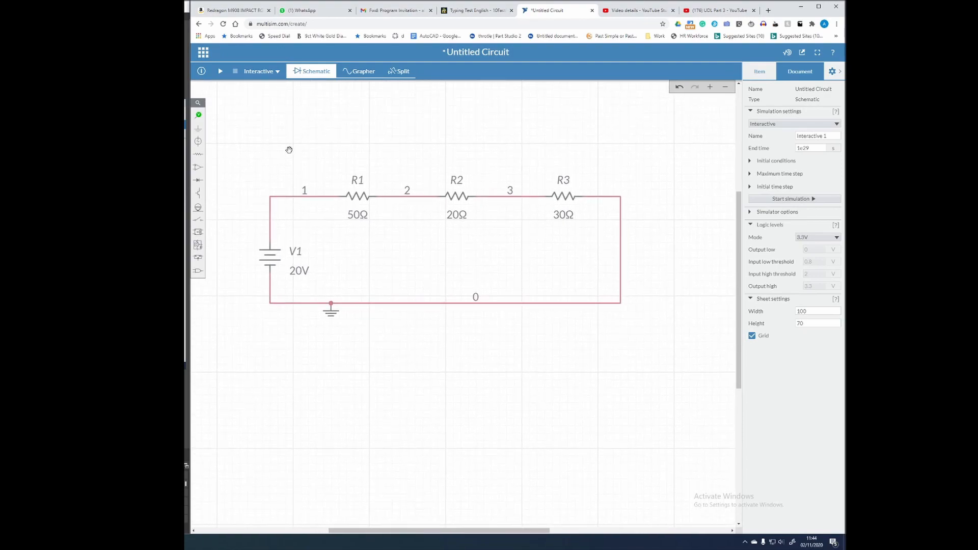
click(199, 116)
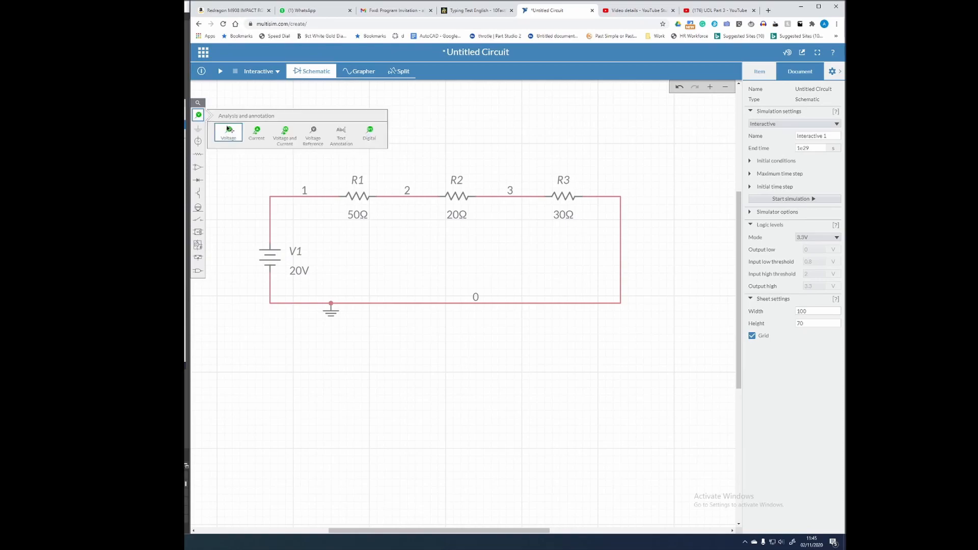
click(257, 132)
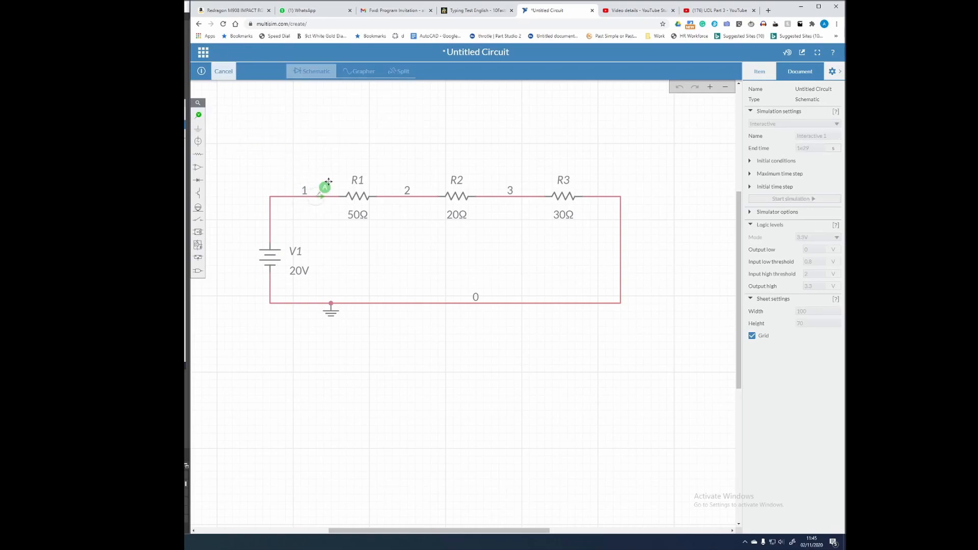
click(329, 182)
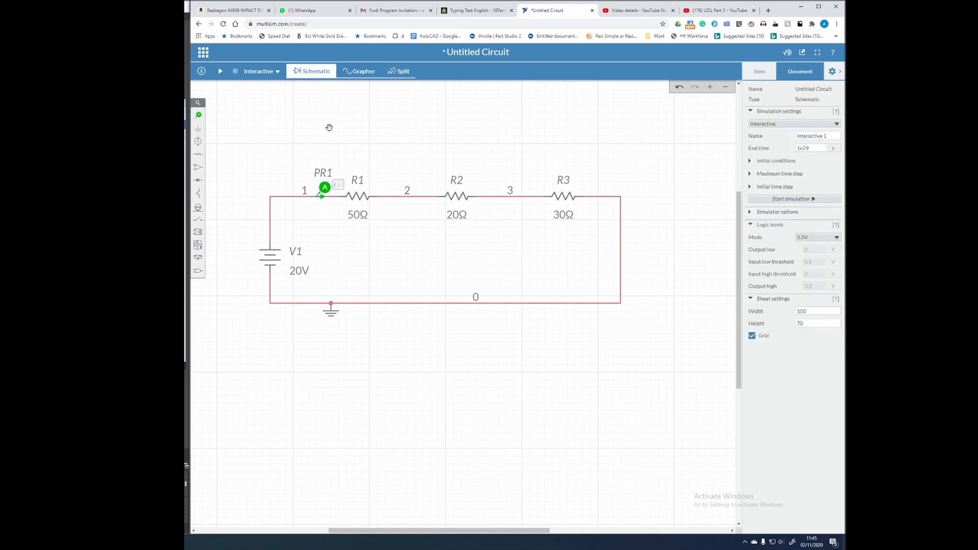
click(221, 71)
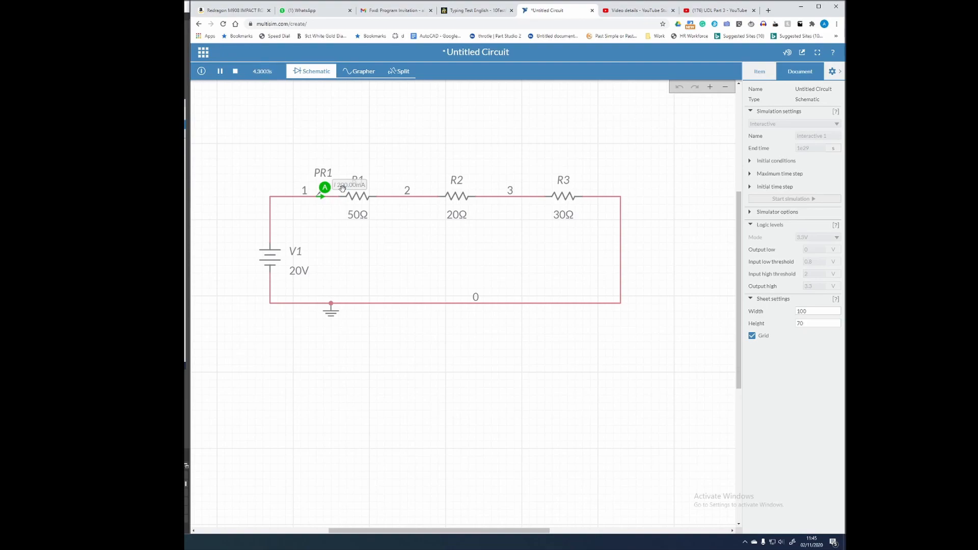
click(235, 71)
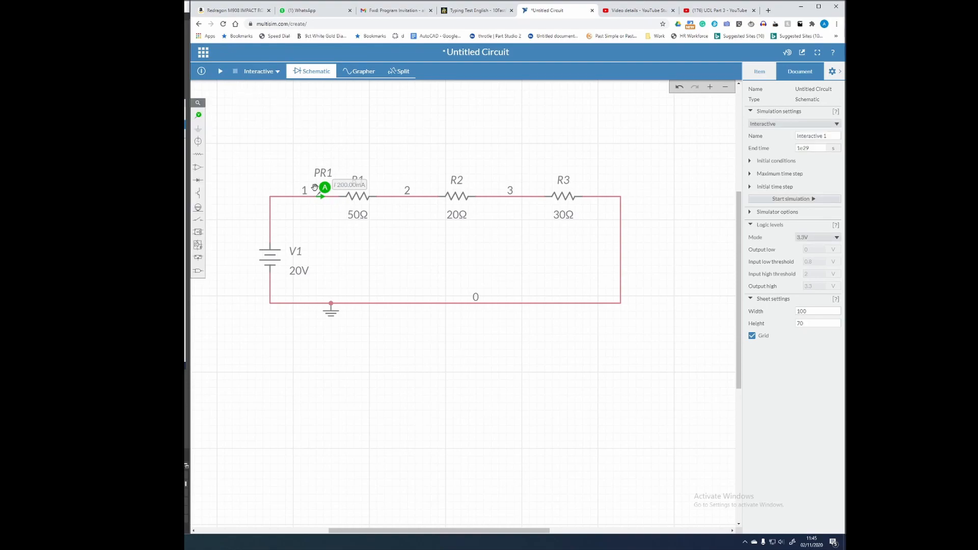
Step: Shift the current probe along its wire away from R1 and place a Voltage probe just before R1
drag(325, 187, 302, 187)
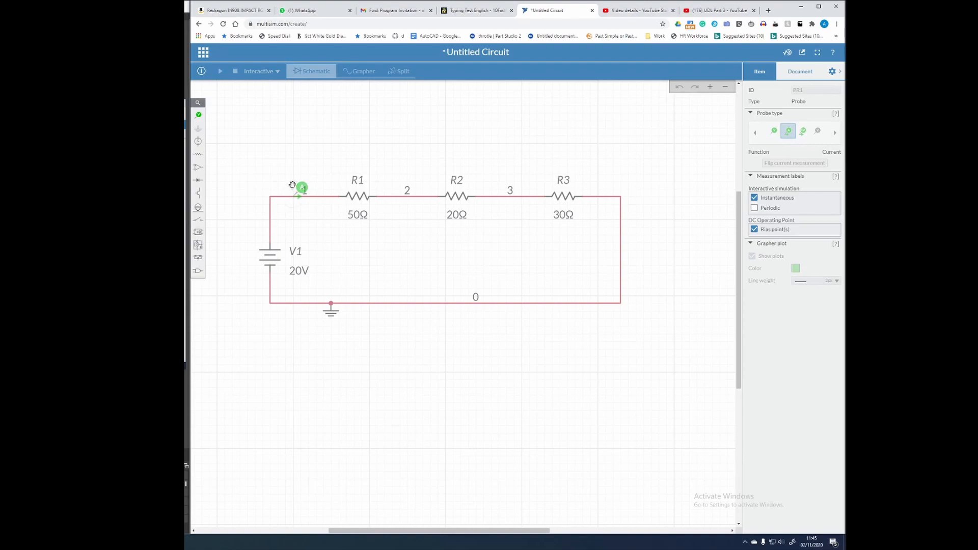
click(248, 142)
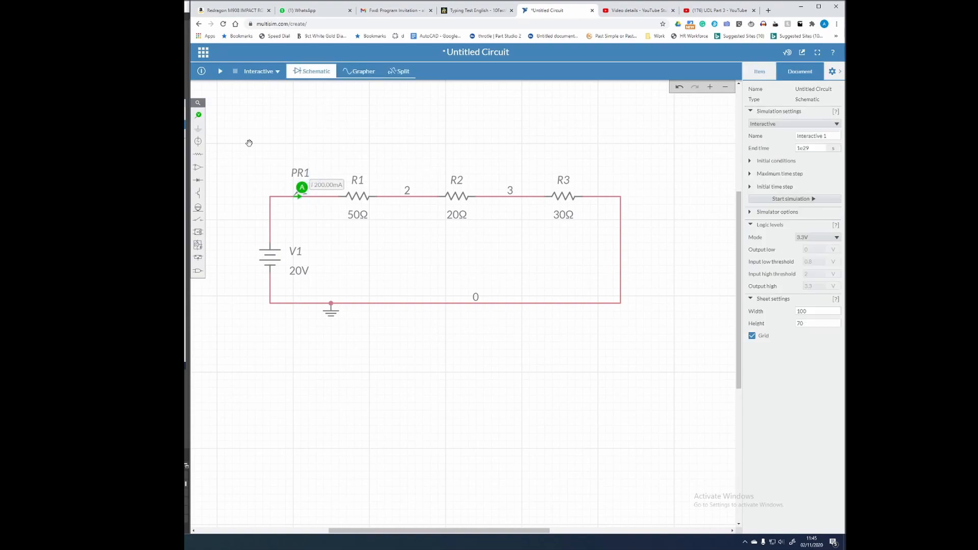
click(198, 116)
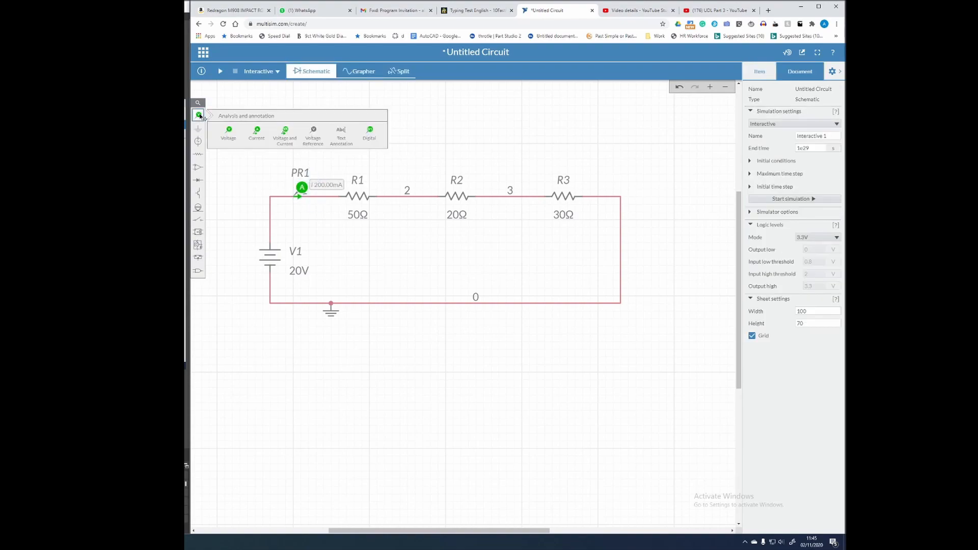
click(230, 133)
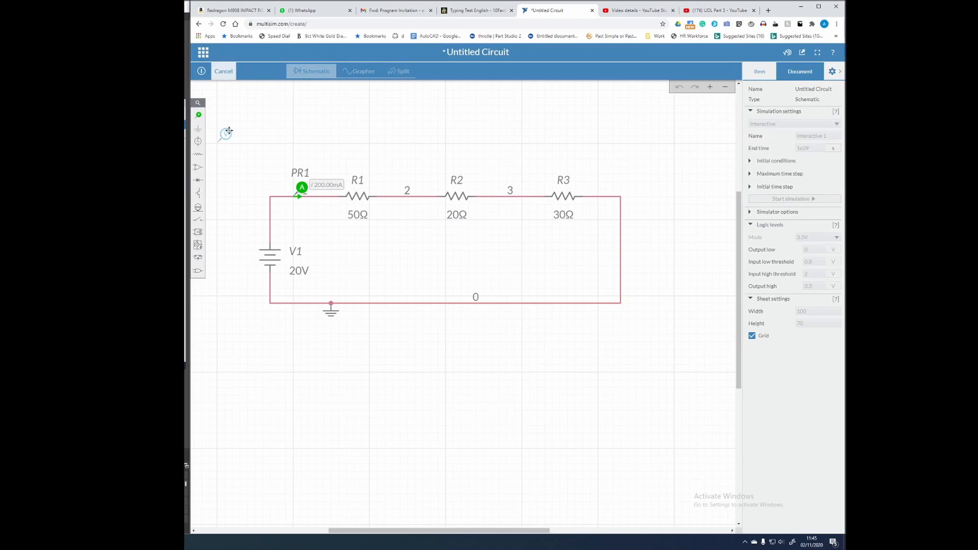
click(337, 182)
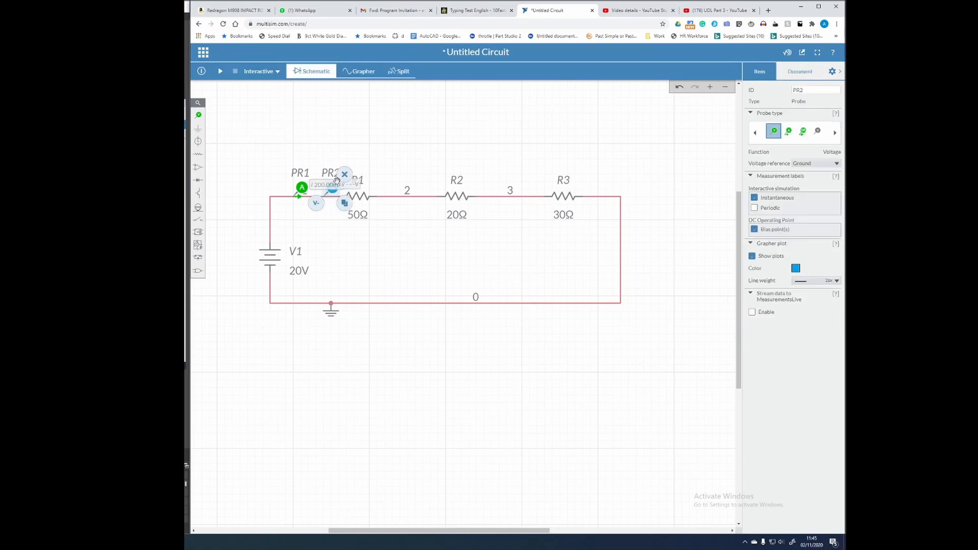
click(354, 118)
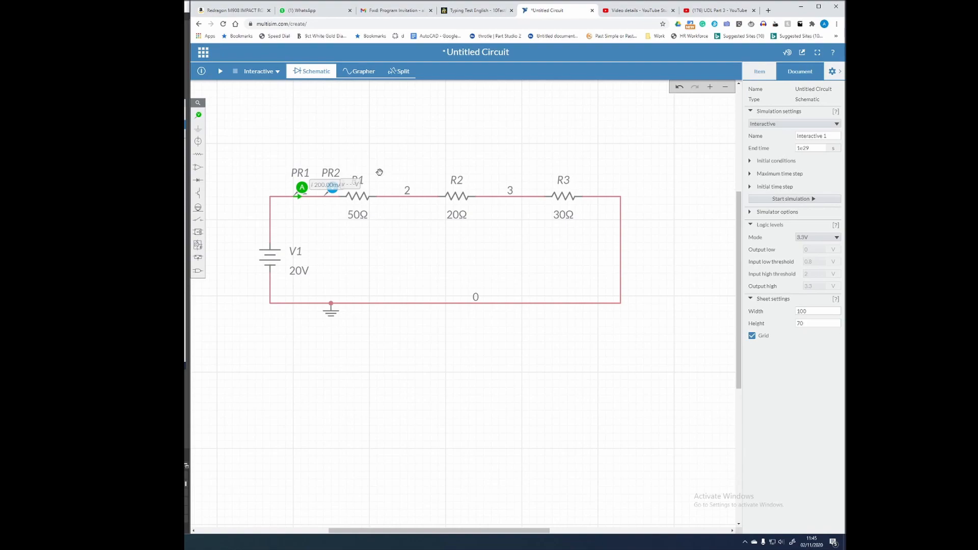
Step: Move the current probe to the vertical wire above V1, and run the simulation to read the voltage before R1
drag(302, 188, 265, 205)
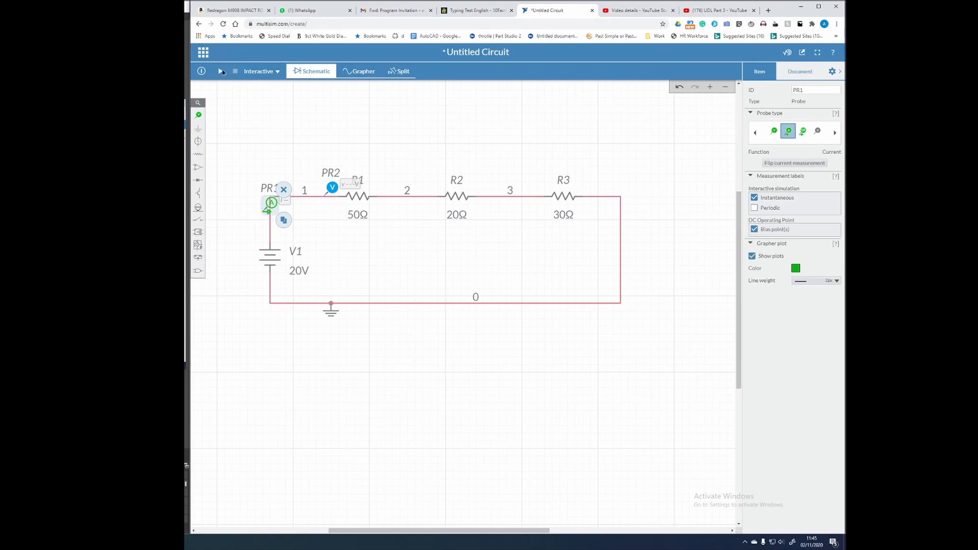
click(220, 71)
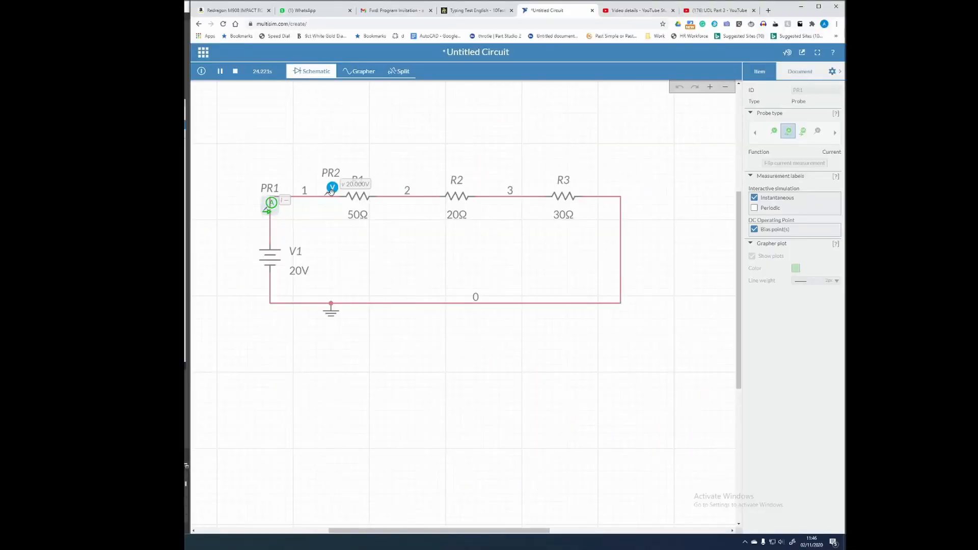
click(331, 189)
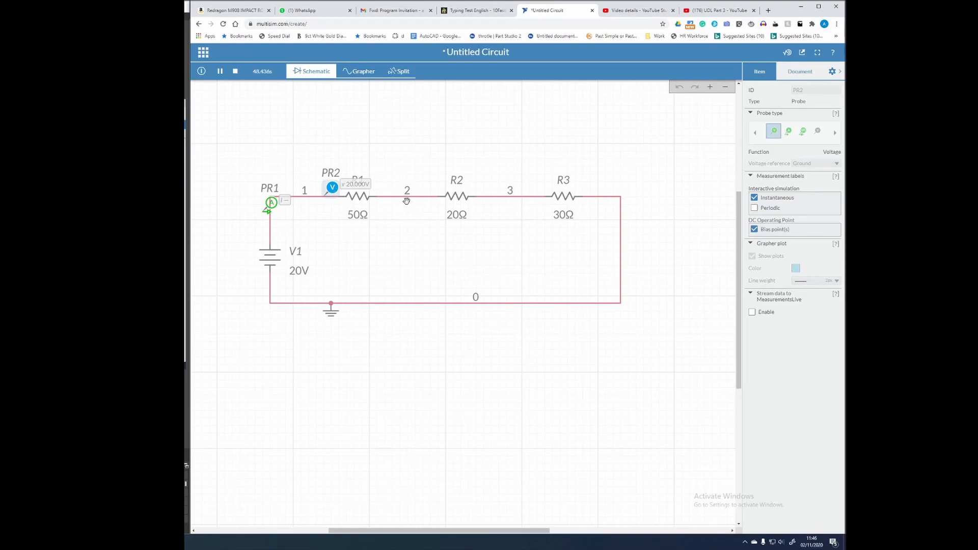
click(235, 72)
Step: Place a Voltage Reference probe on the wire between R1 and R2
click(198, 115)
click(228, 132)
click(313, 132)
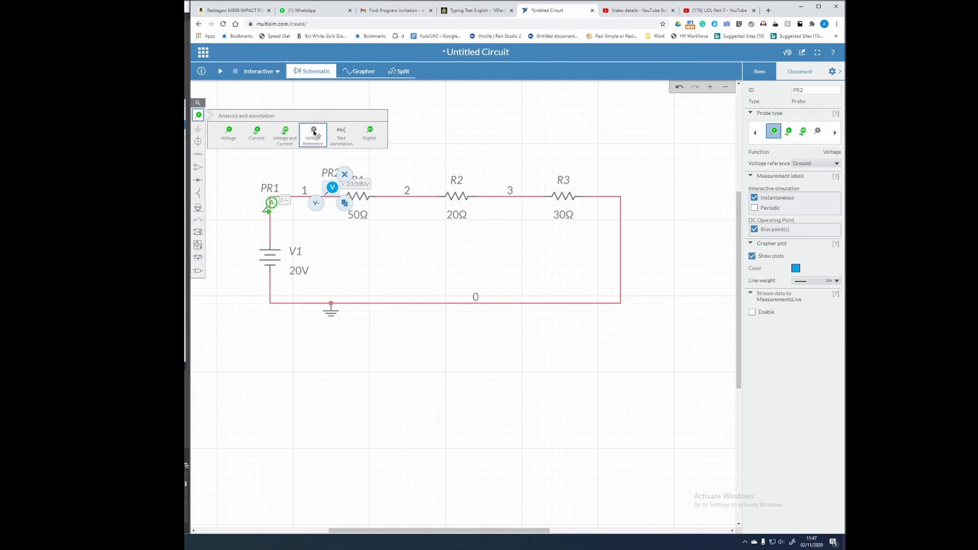
click(397, 181)
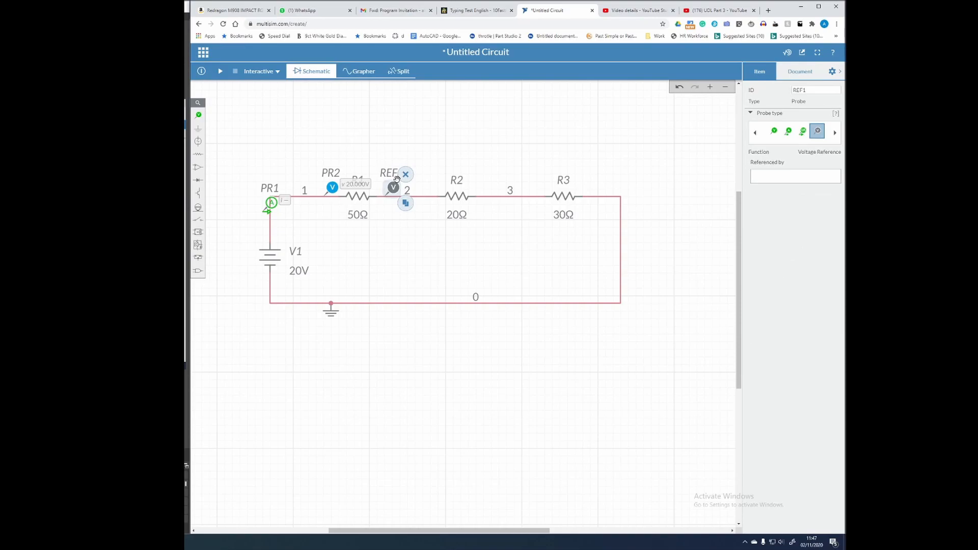
click(393, 137)
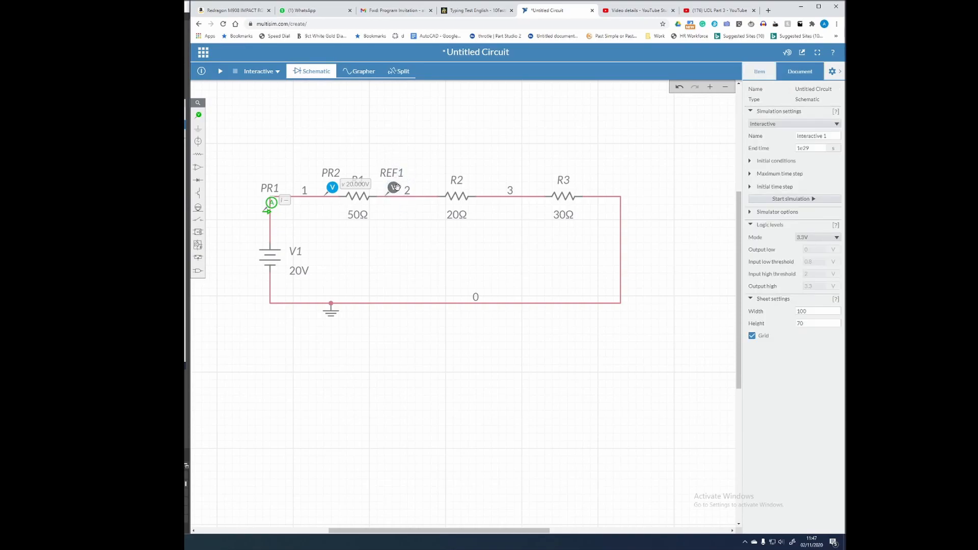
Step: Set the voltage reference of probe PR2 to REF1, and run the simulation briefly to read the voltage drop across R1
click(331, 189)
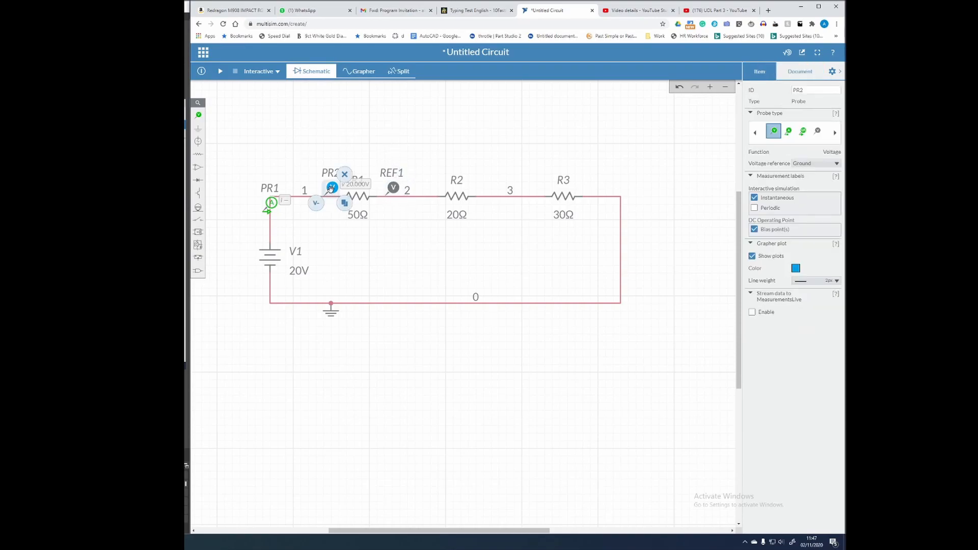
click(814, 165)
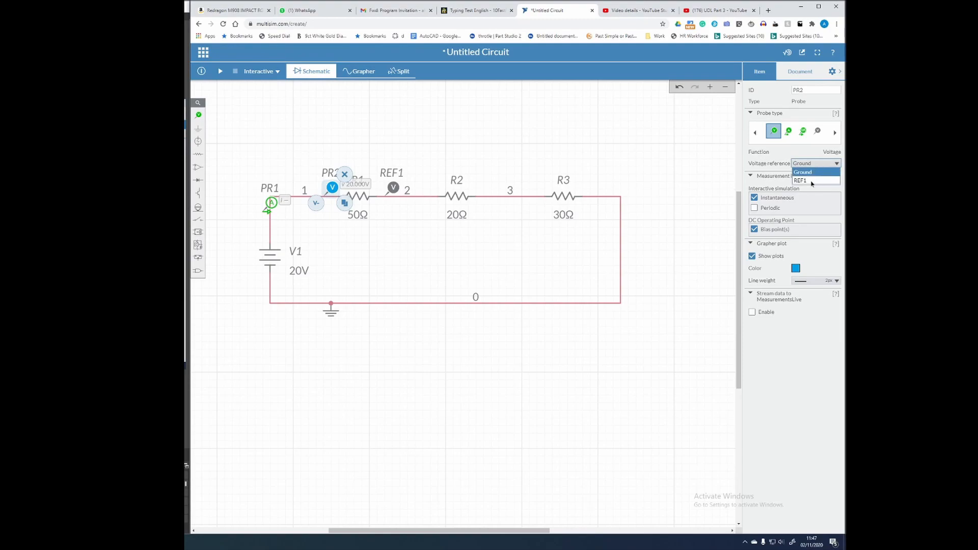
click(812, 181)
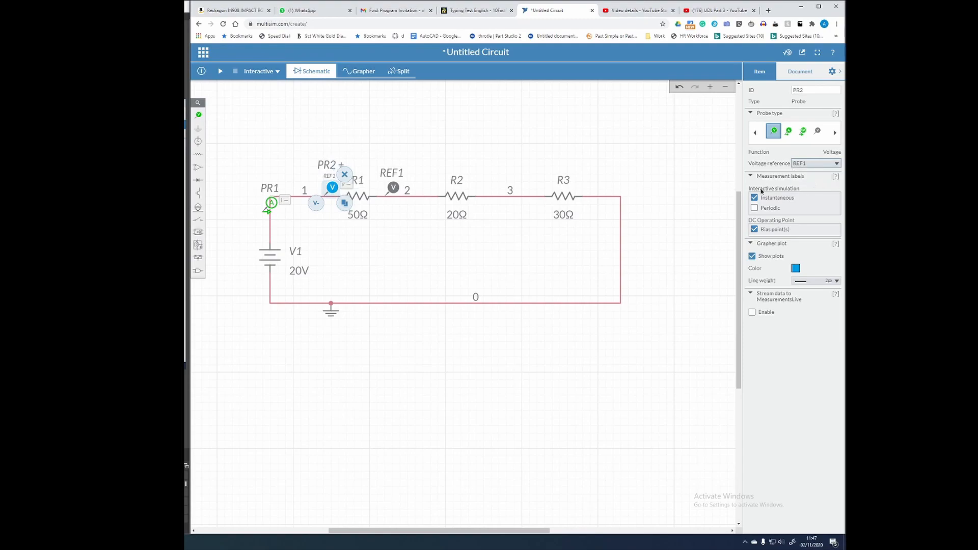
click(220, 72)
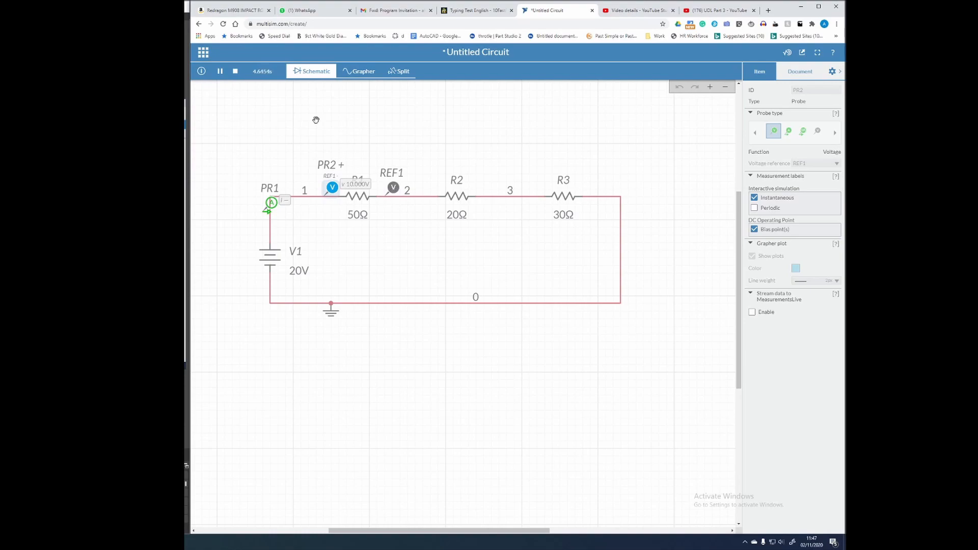
click(235, 71)
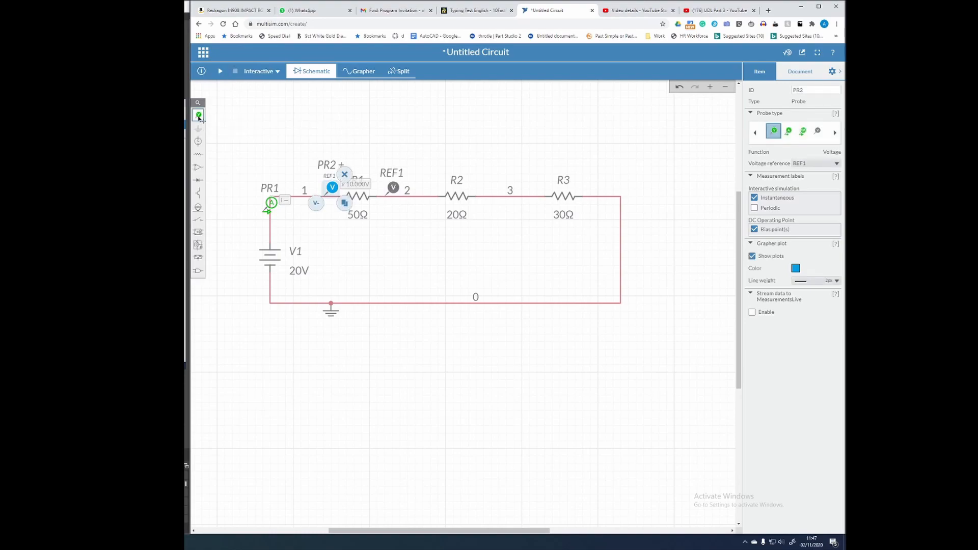
Step: Place Voltage probes just before R2 and R3, and Voltage Reference probes just after R2 and R3
click(198, 115)
click(218, 126)
click(430, 187)
click(535, 187)
click(492, 187)
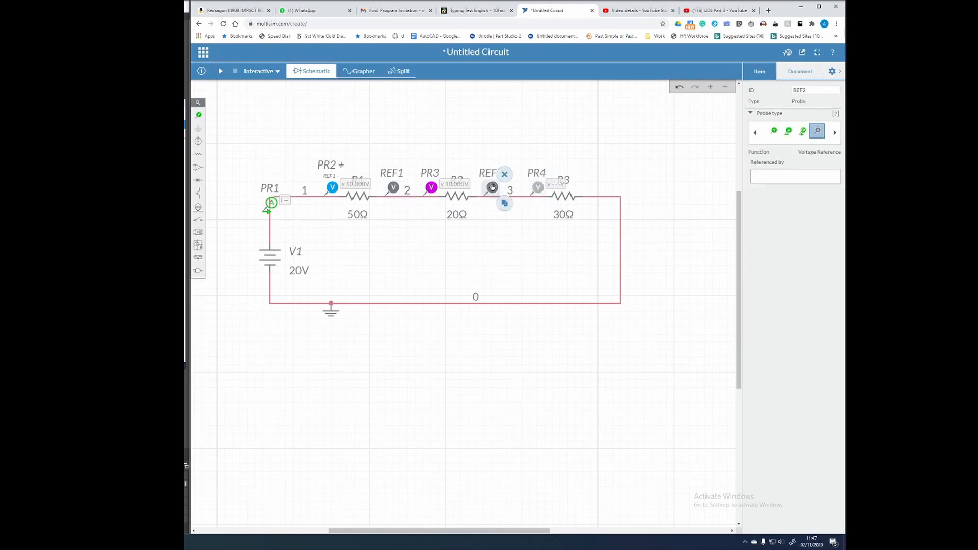
click(606, 187)
key(Escape)
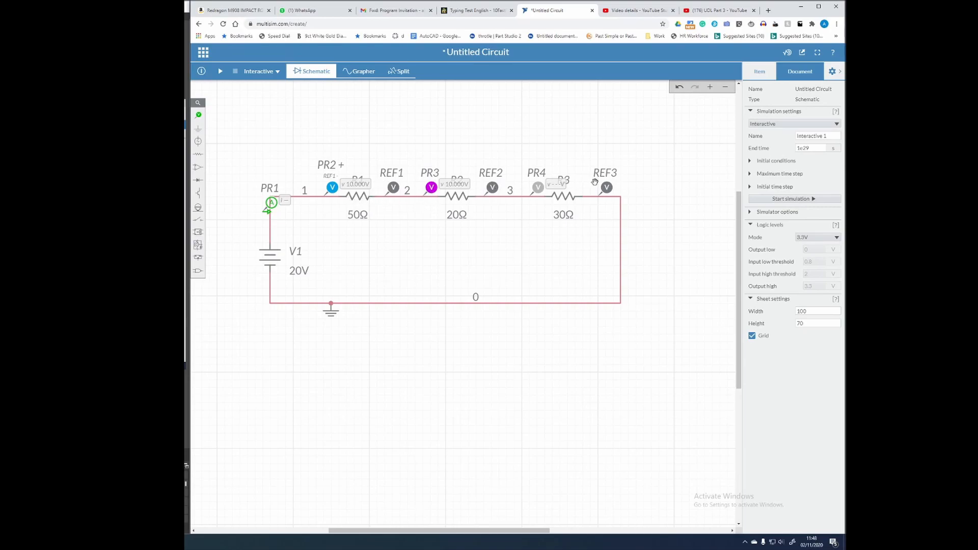
Step: Set the voltage reference of probe PR3 to REF2 and that of probe PR4 to REF3
click(331, 188)
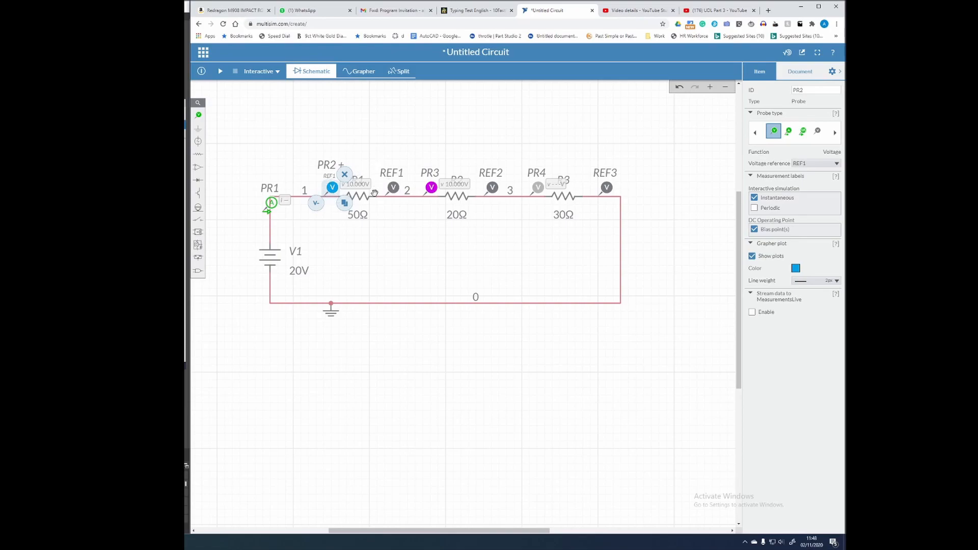
click(431, 189)
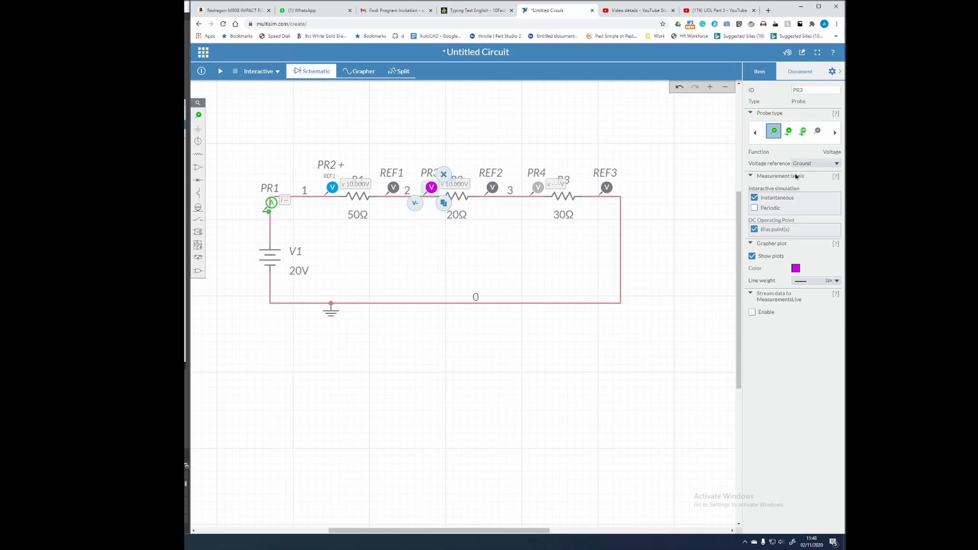
click(816, 164)
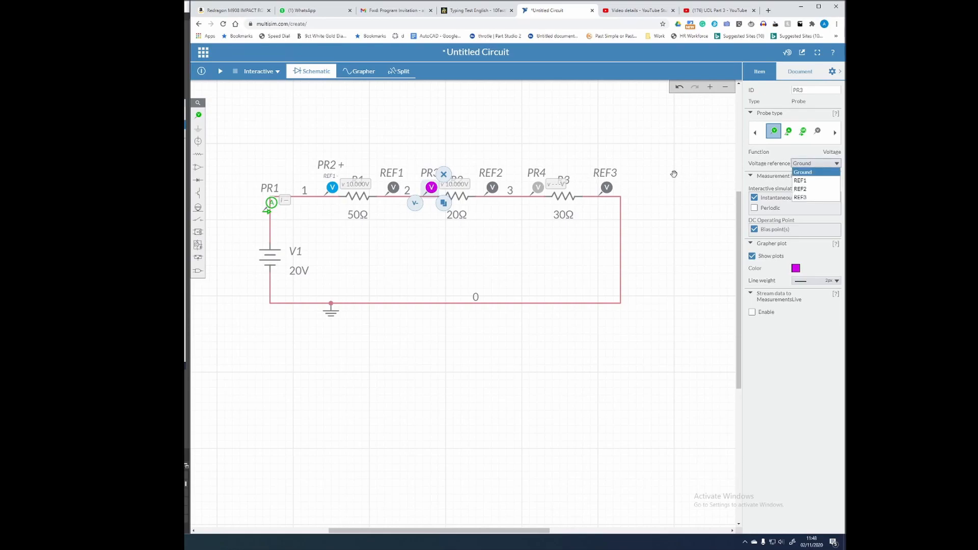
click(803, 189)
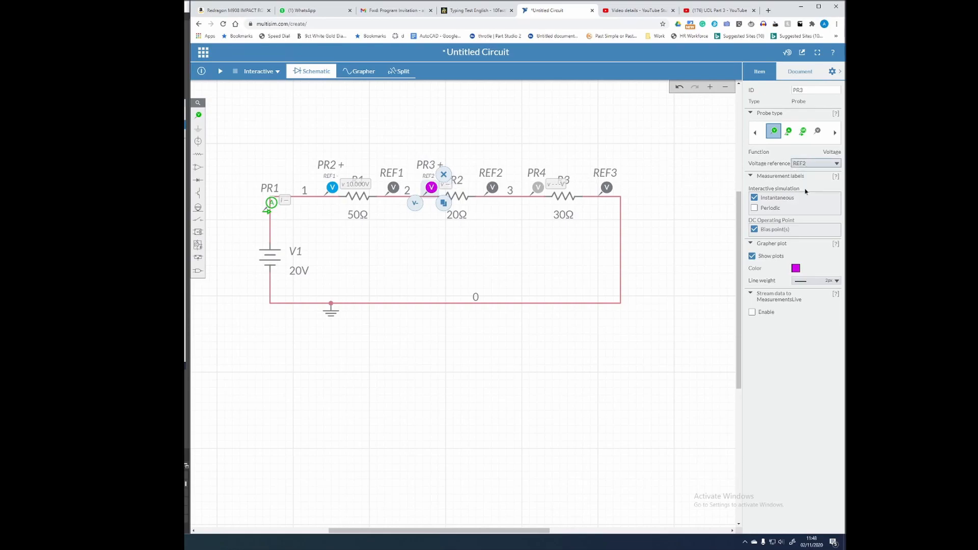
click(539, 188)
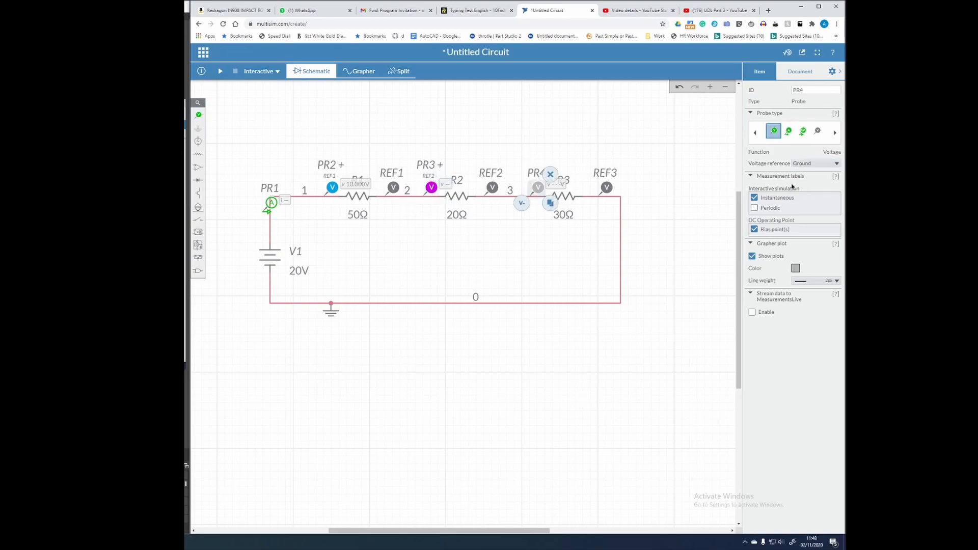
click(815, 163)
click(814, 198)
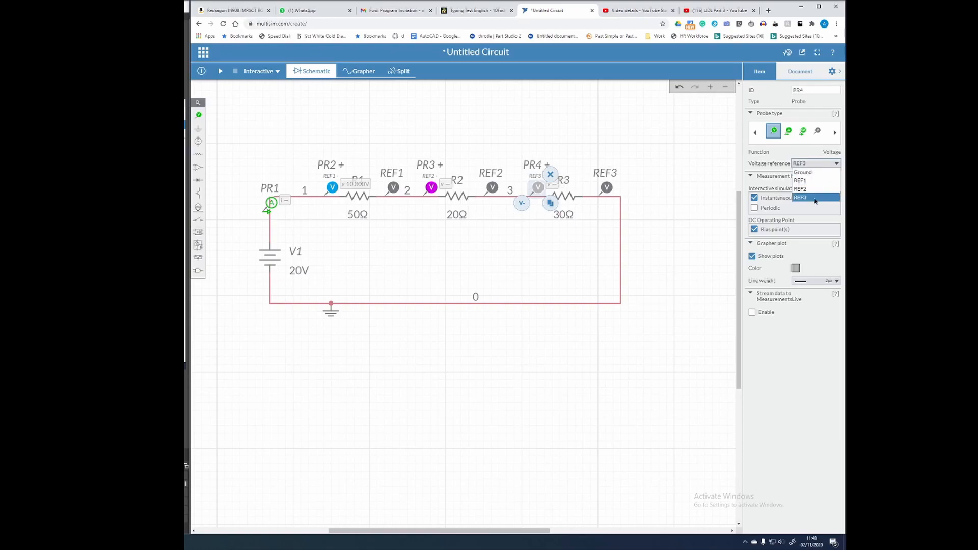
click(657, 226)
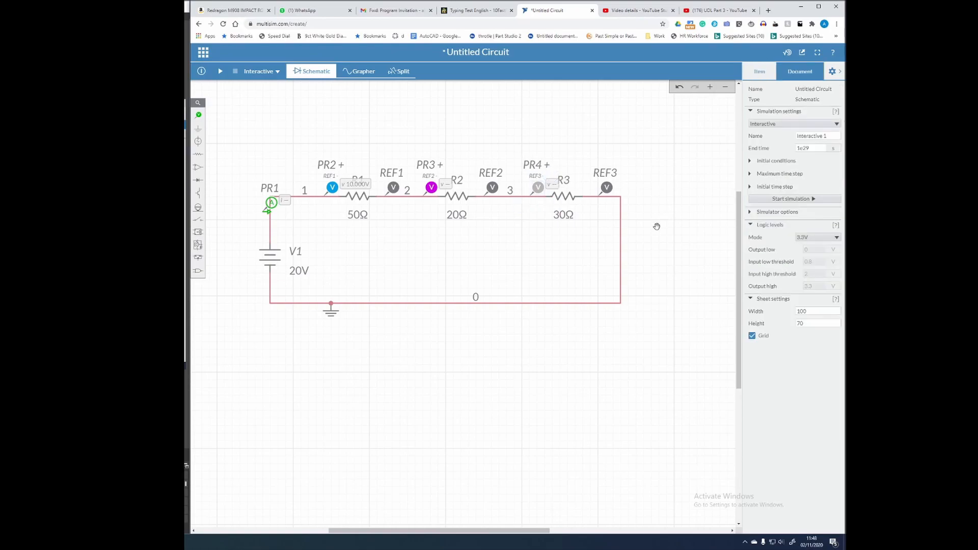
Step: Run the simulation to read the voltage drops, and move current probe PR1 onto the horizontal wire before PR2 to read the current
click(220, 72)
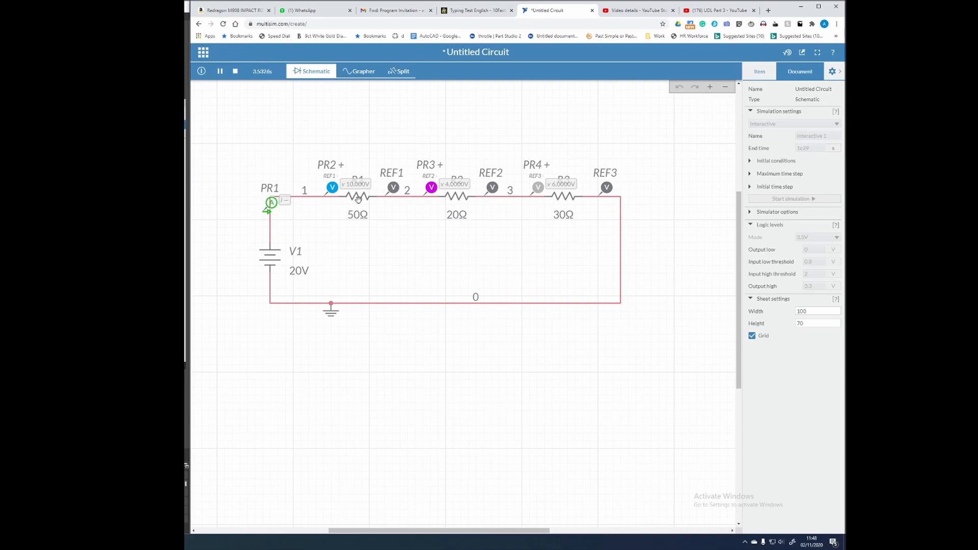
drag(287, 212, 288, 196)
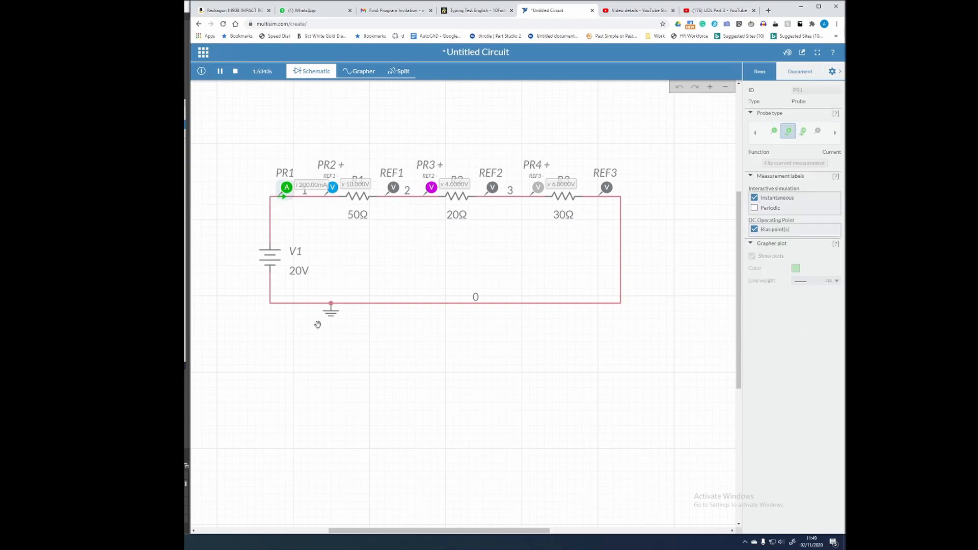